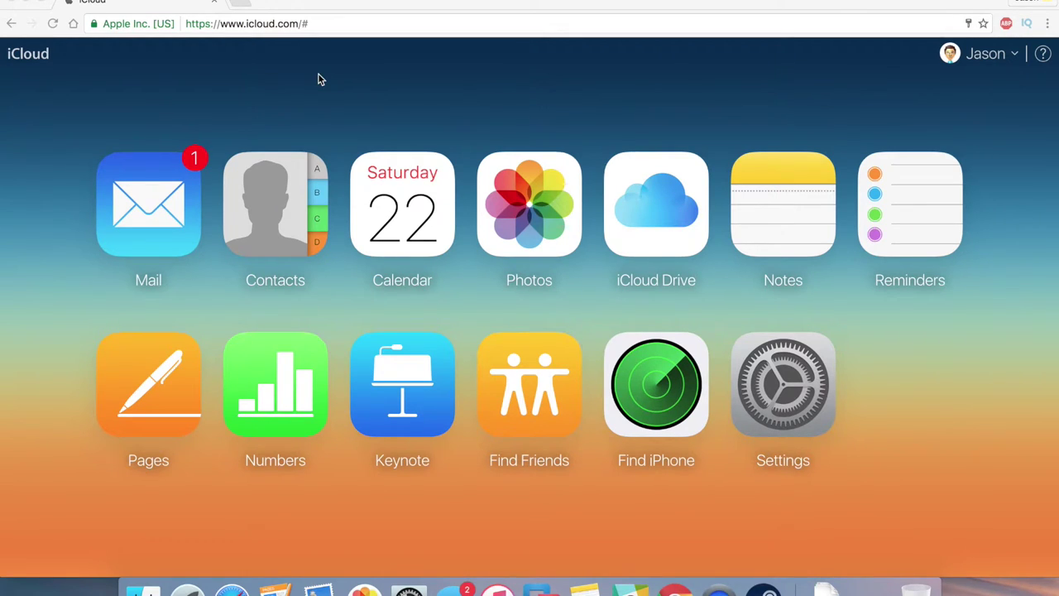
# - Open the Find iPhone device map on iCloud.com and show the All Devices list
pyautogui.click(677, 401)
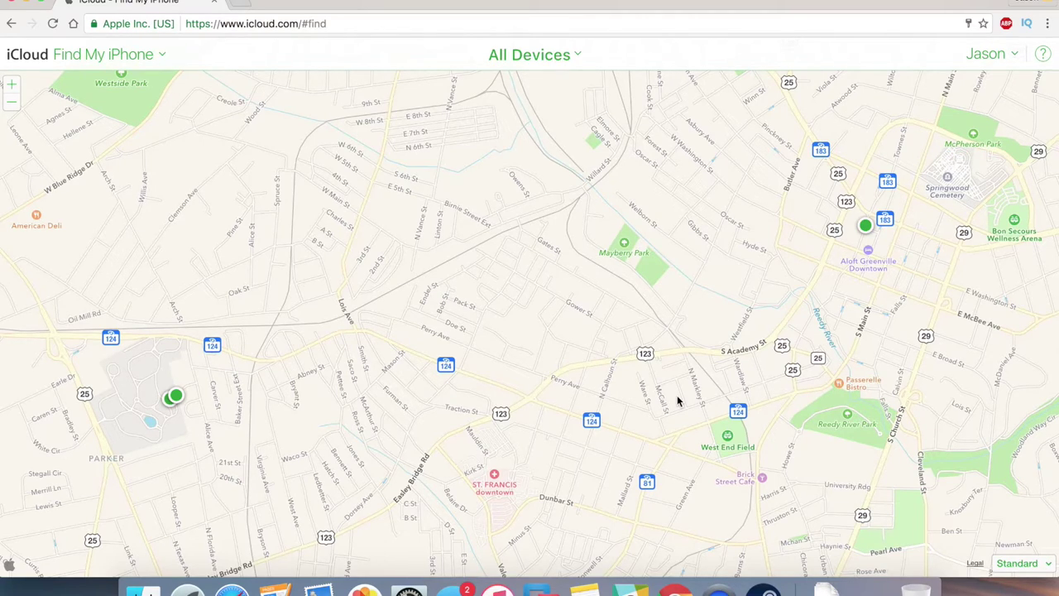
pyautogui.click(536, 58)
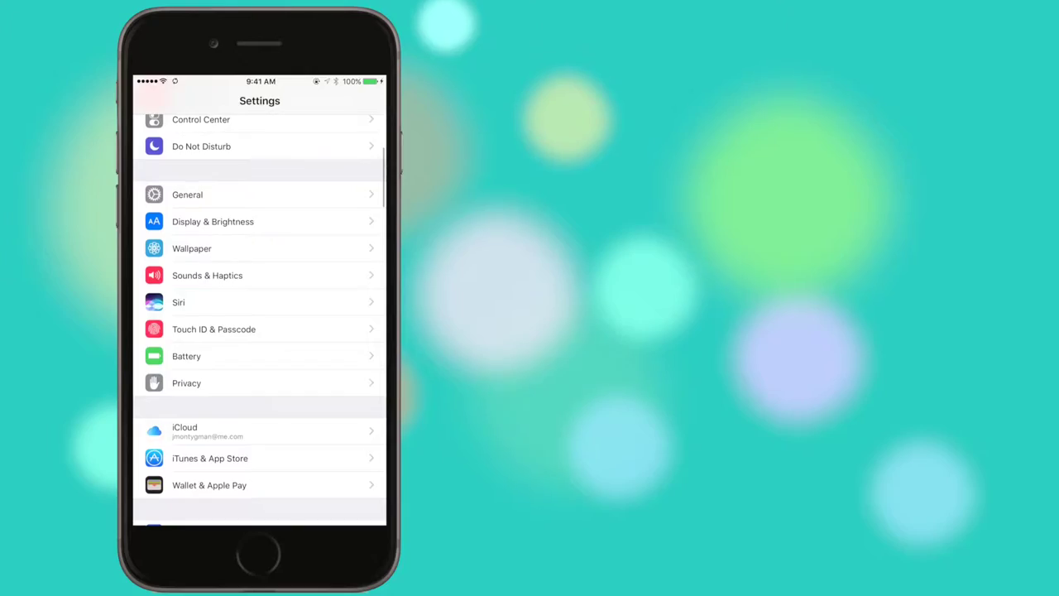
# - Open the iCloud account page and scroll through synced services like Contacts, Calendars and Safari
pyautogui.click(248, 431)
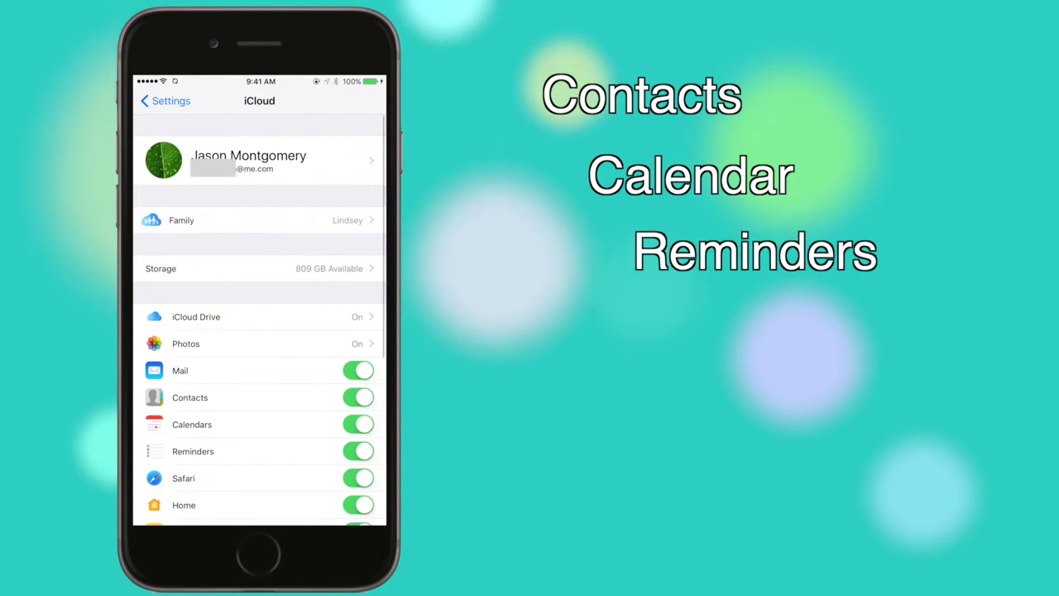
pyautogui.scroll(-4, 259, 319)
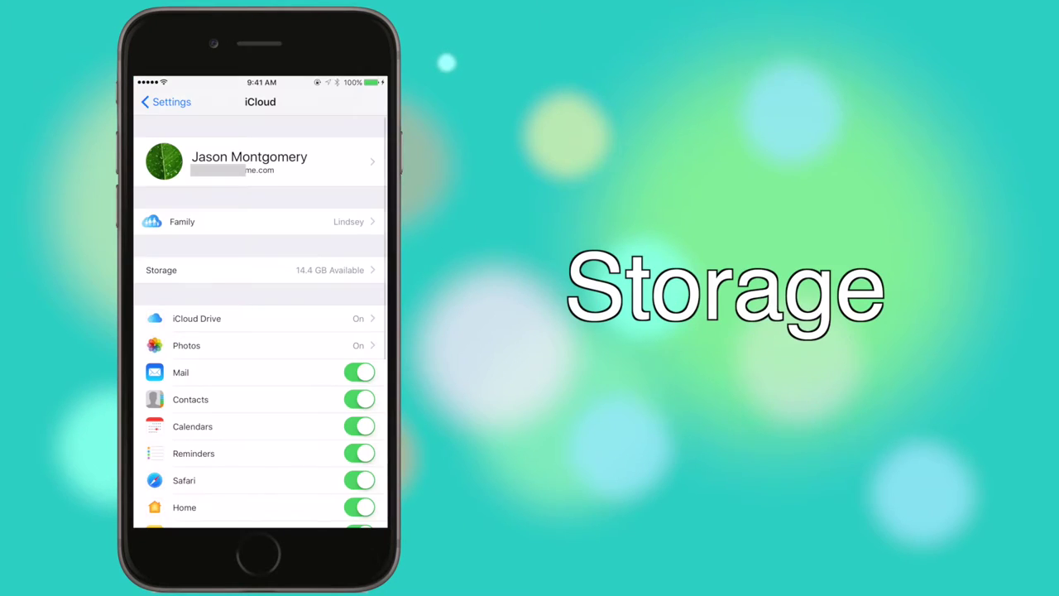
# - Review the 200 GB per-app storage breakdown and bring up the Change Storage Plan options
pyautogui.click(190, 269)
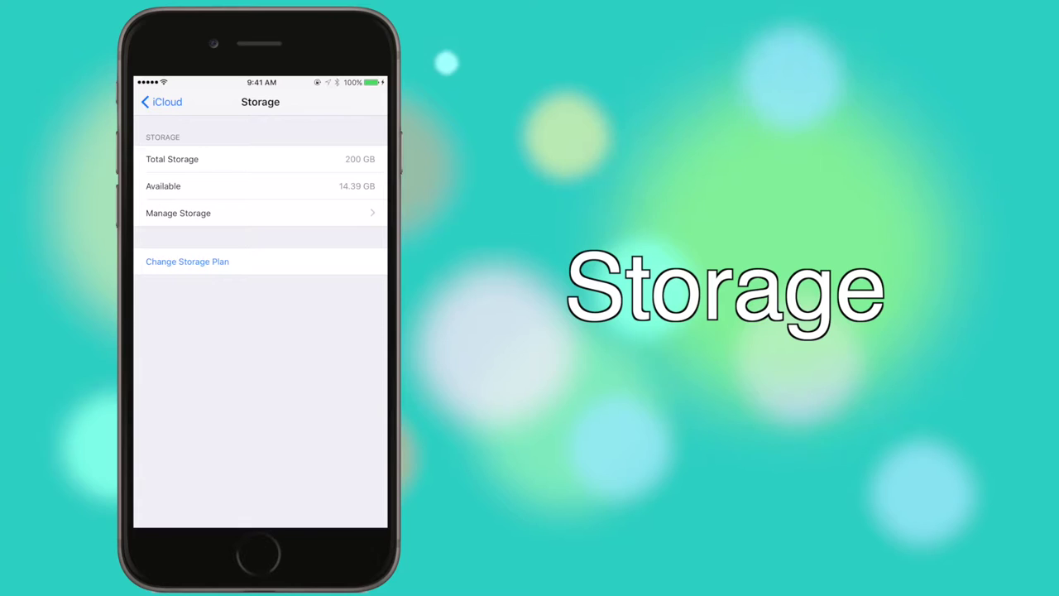
pyautogui.click(178, 212)
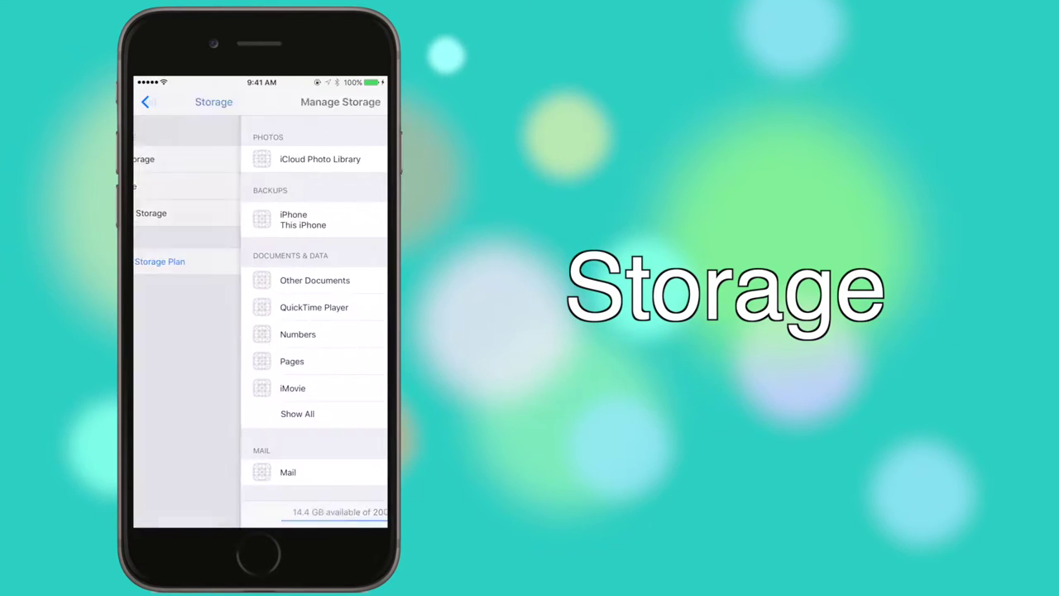
pyautogui.scroll(-1, 260, 314)
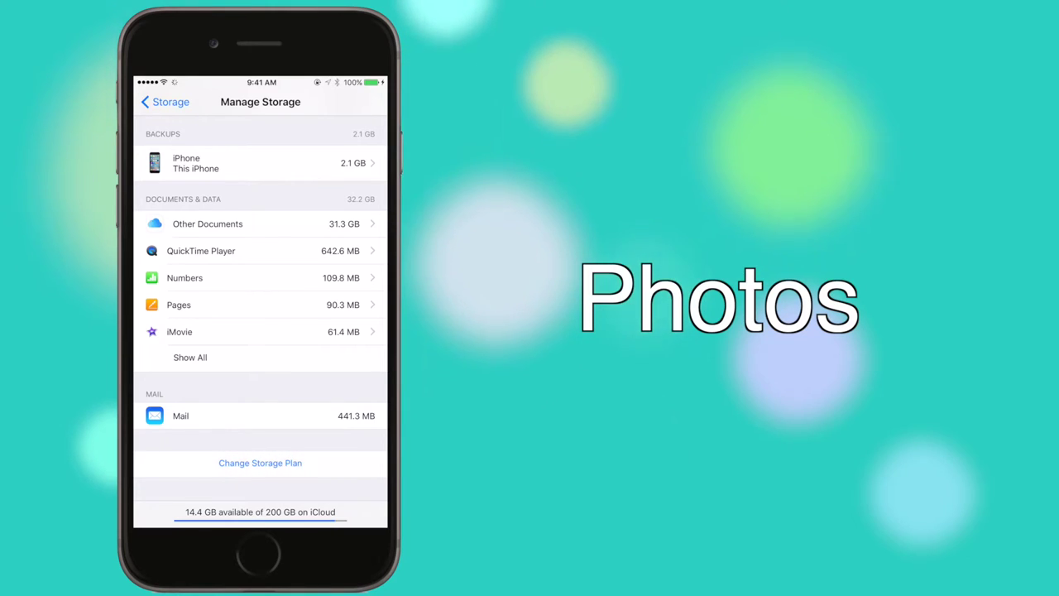
pyautogui.click(260, 462)
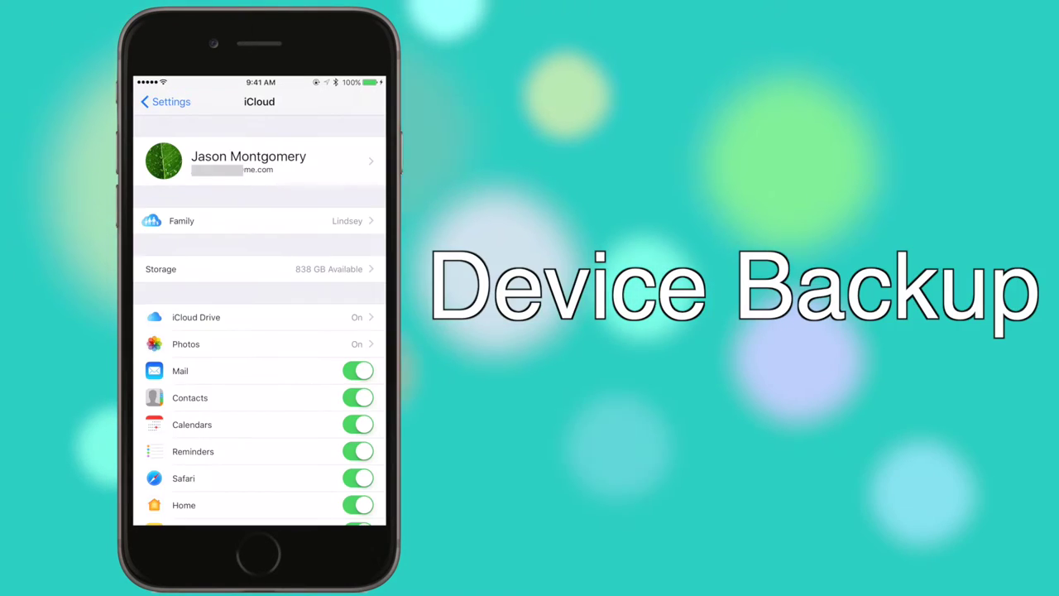
# - Start an immediate iCloud backup of the iPhone from the Backup settings
pyautogui.scroll(-5, 259, 314)
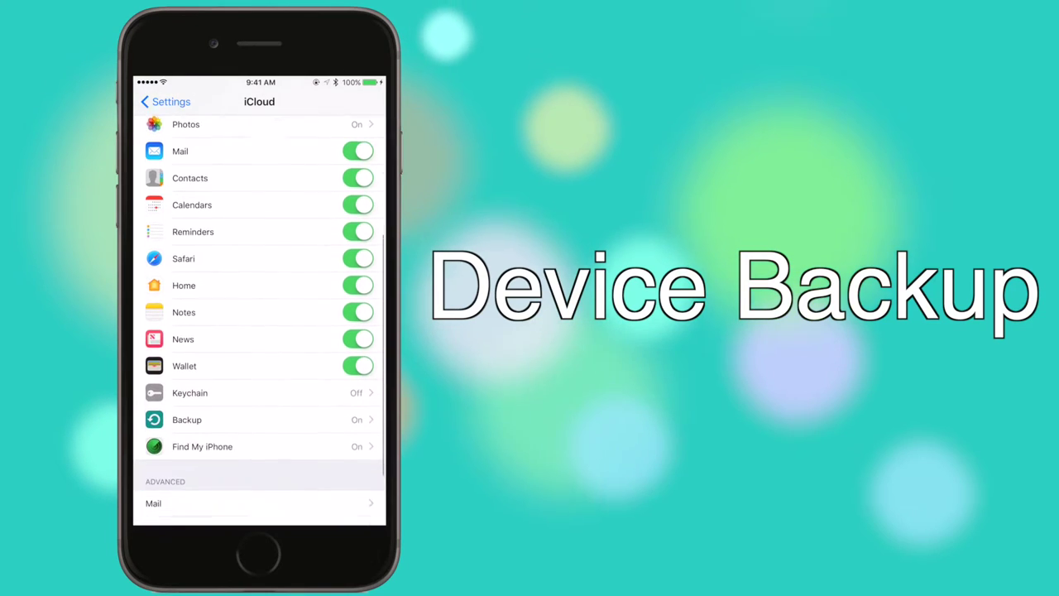
pyautogui.scroll(-3, 259, 314)
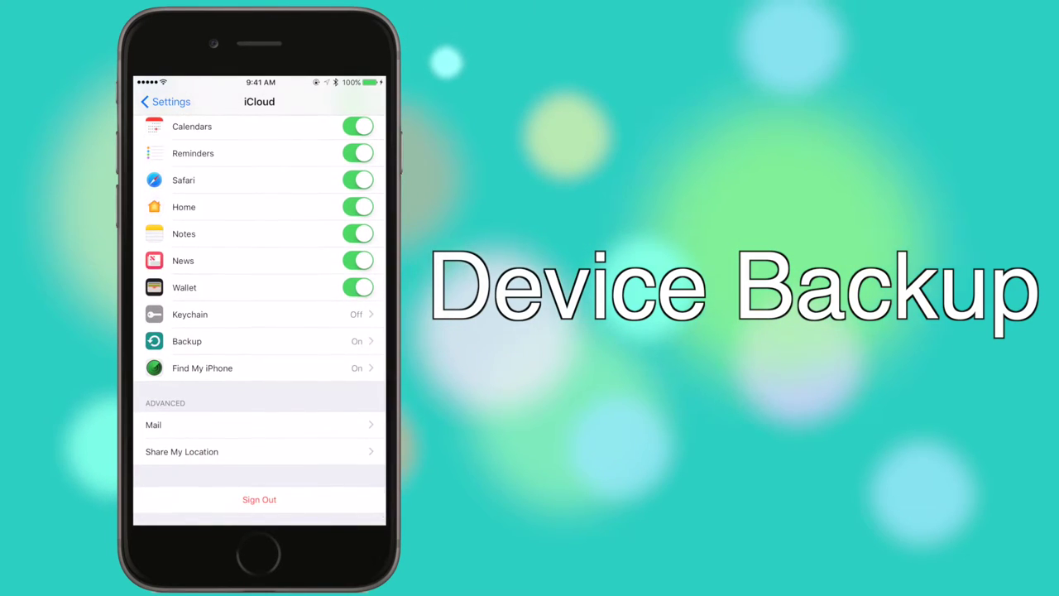
pyautogui.click(187, 341)
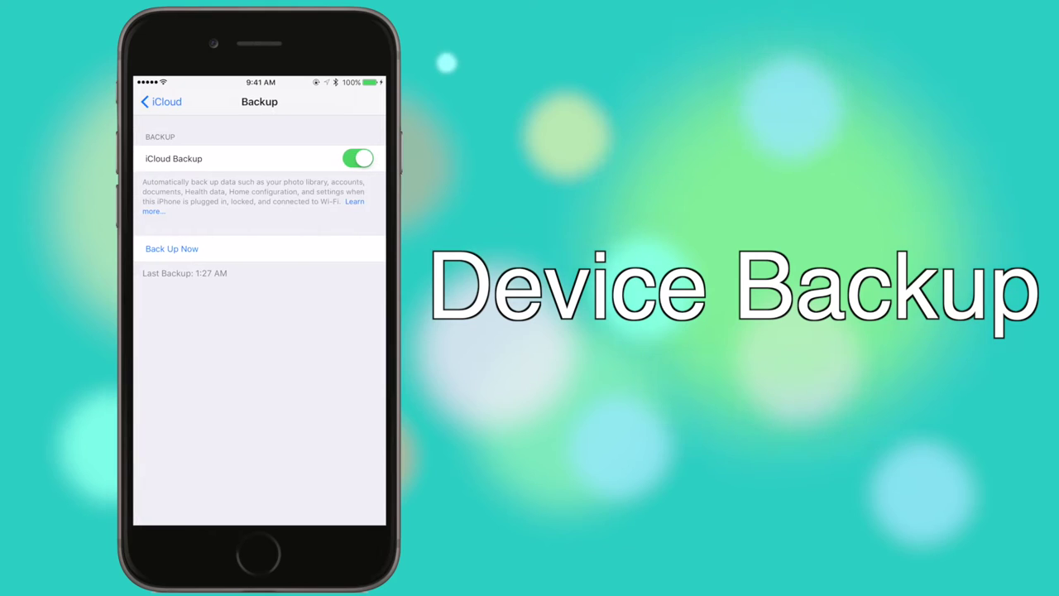
pyautogui.click(172, 248)
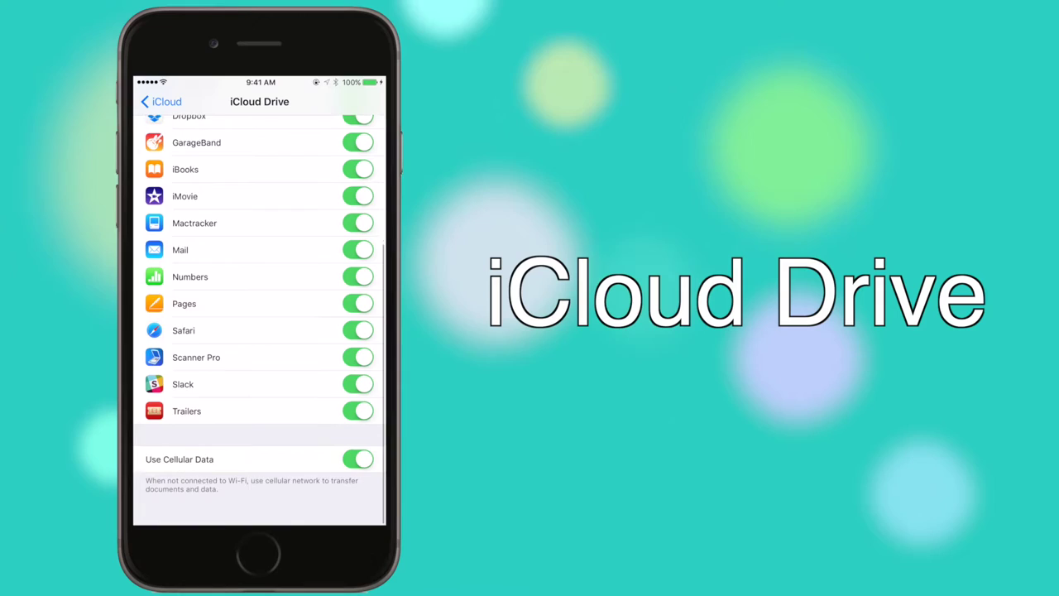
# - Scroll through the iCloud Drive per-app toggles and the Use Cellular Data setting
pyautogui.scroll(1, 259, 315)
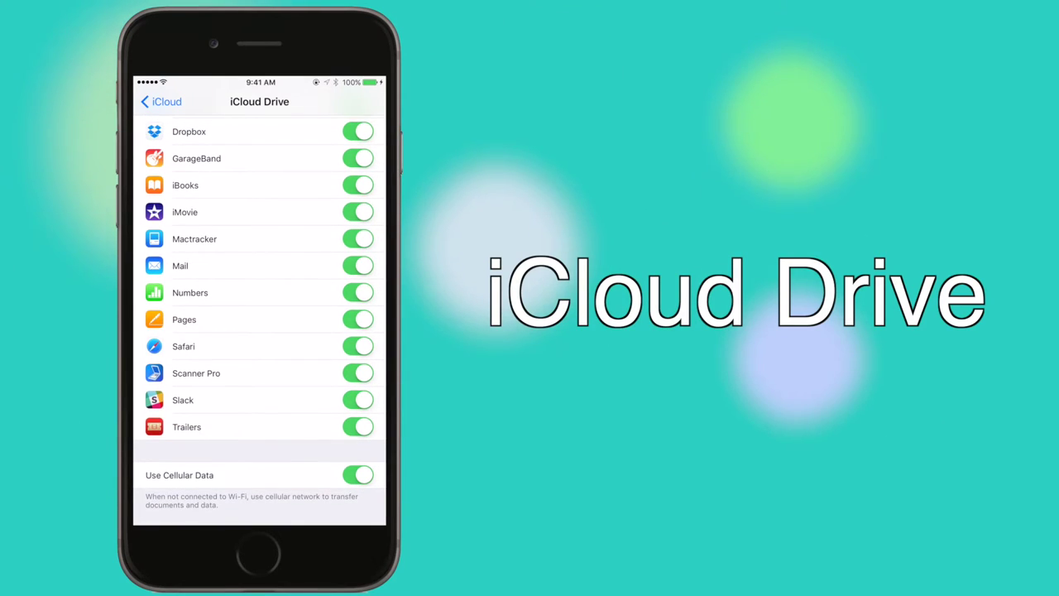
pyautogui.scroll(1, 259, 314)
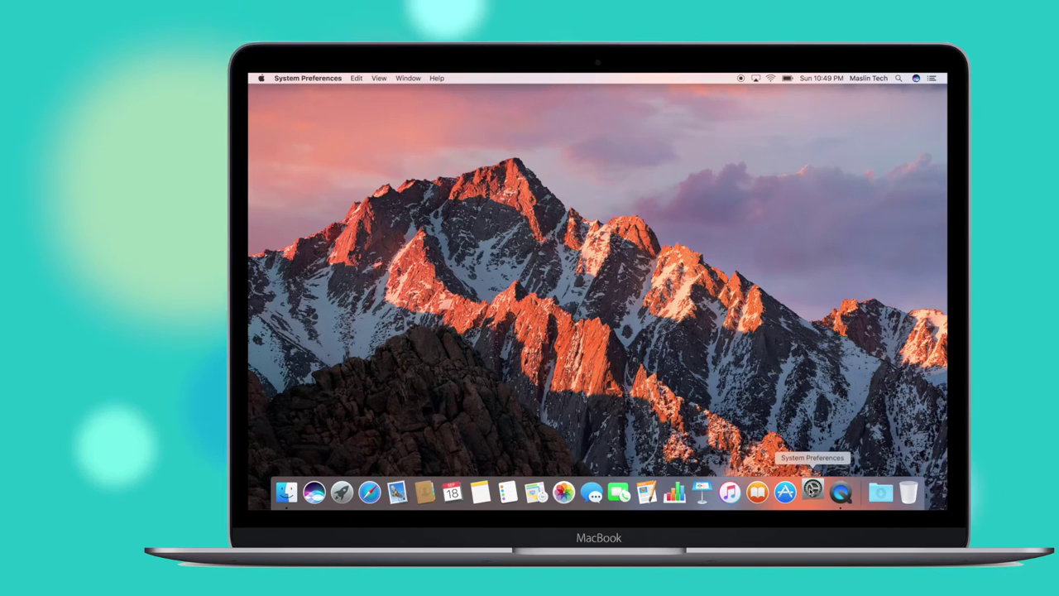
# - Open the Mac's iCloud preferences and review the synced services from iCloud Drive to Find My Mac
pyautogui.click(813, 492)
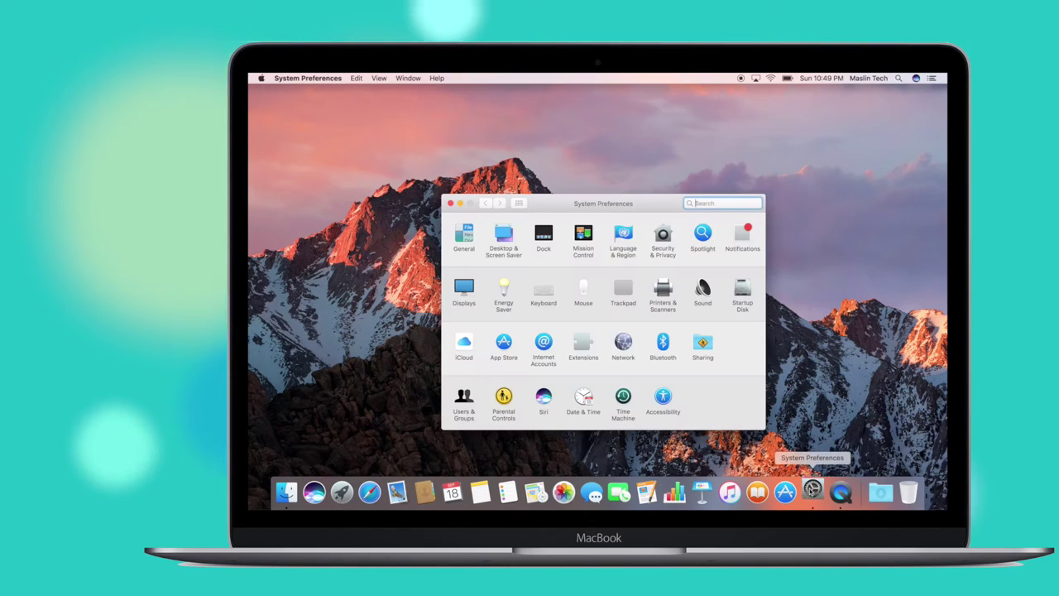
pyautogui.click(459, 345)
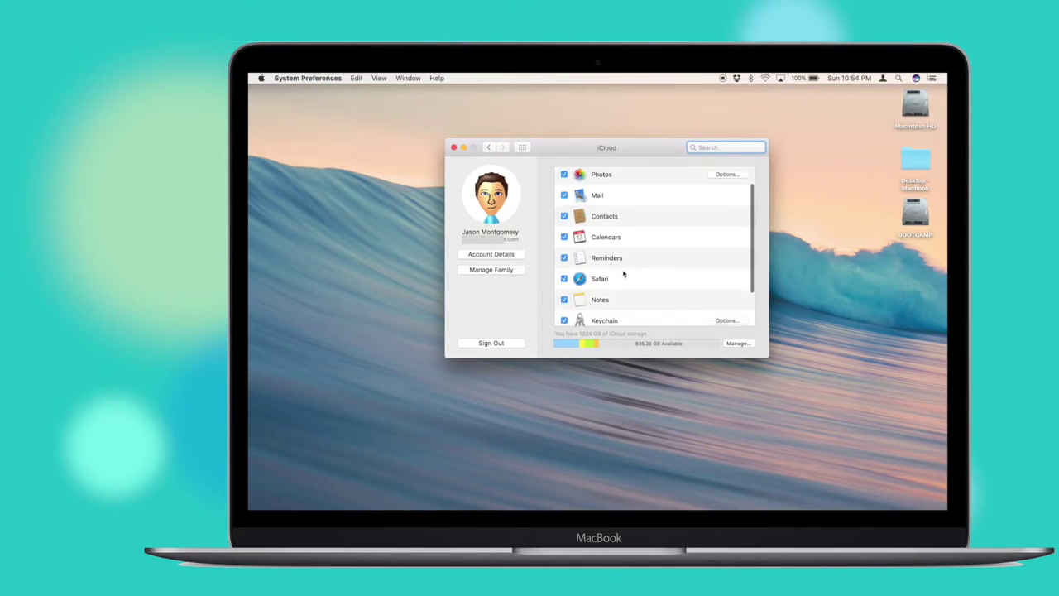
pyautogui.scroll(-2, 624, 273)
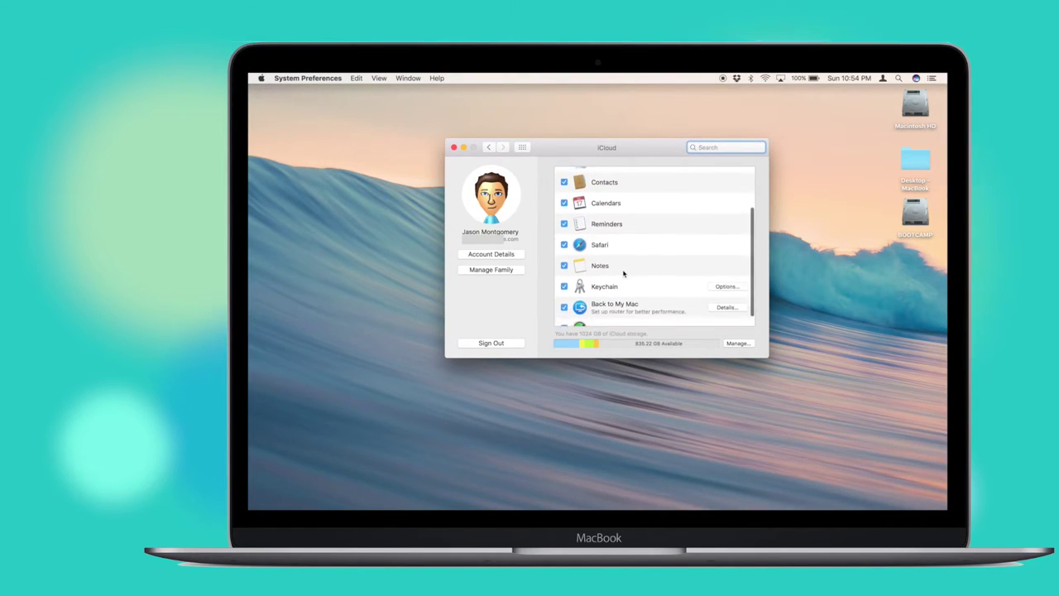
pyautogui.scroll(-1, 624, 273)
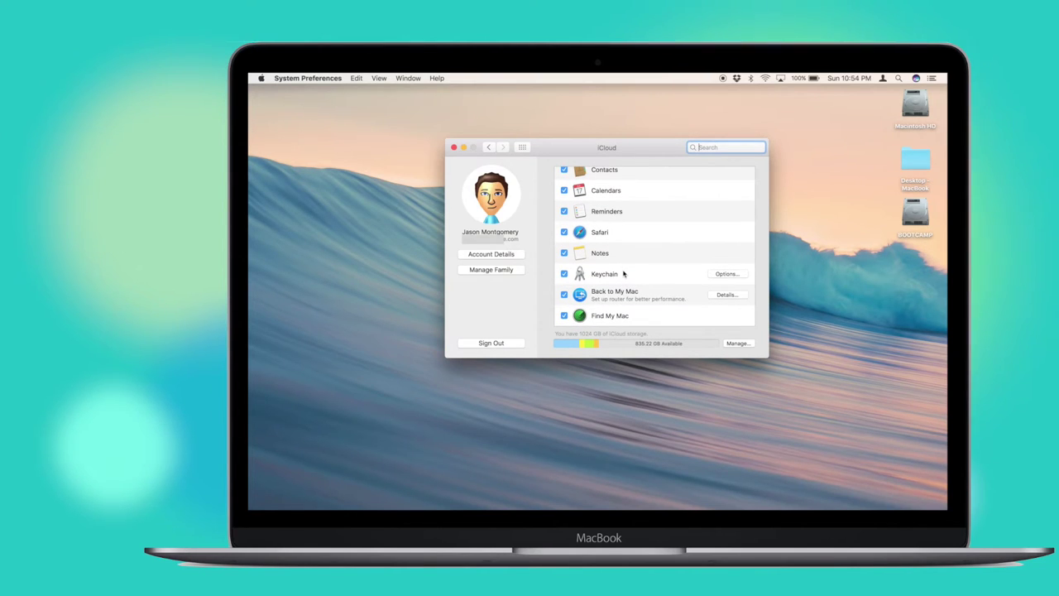
pyautogui.scroll(4, 624, 273)
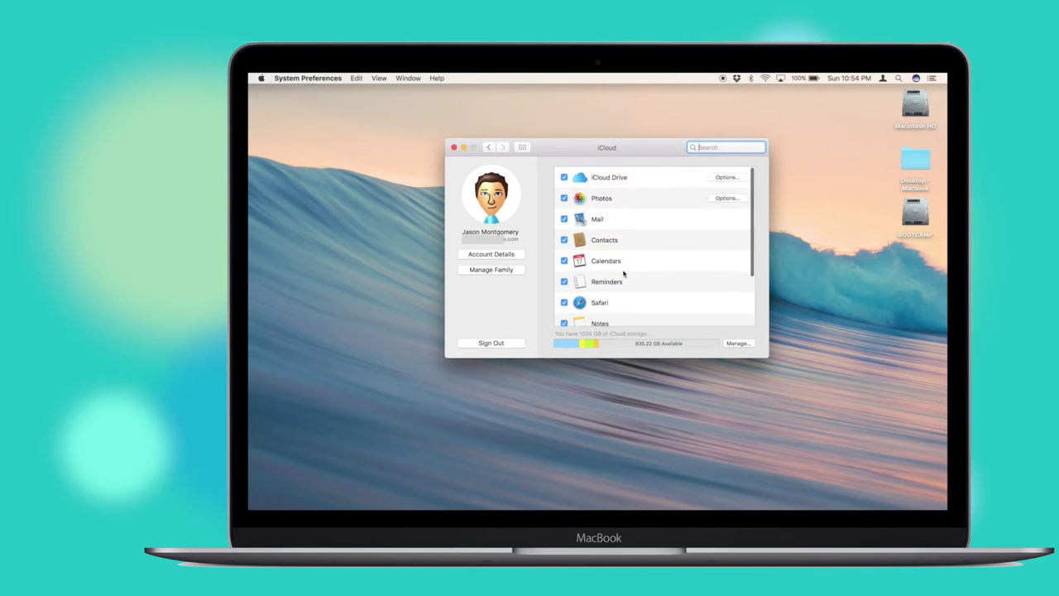
pyautogui.scroll(-2, 624, 273)
pyautogui.scroll(-3, 625, 273)
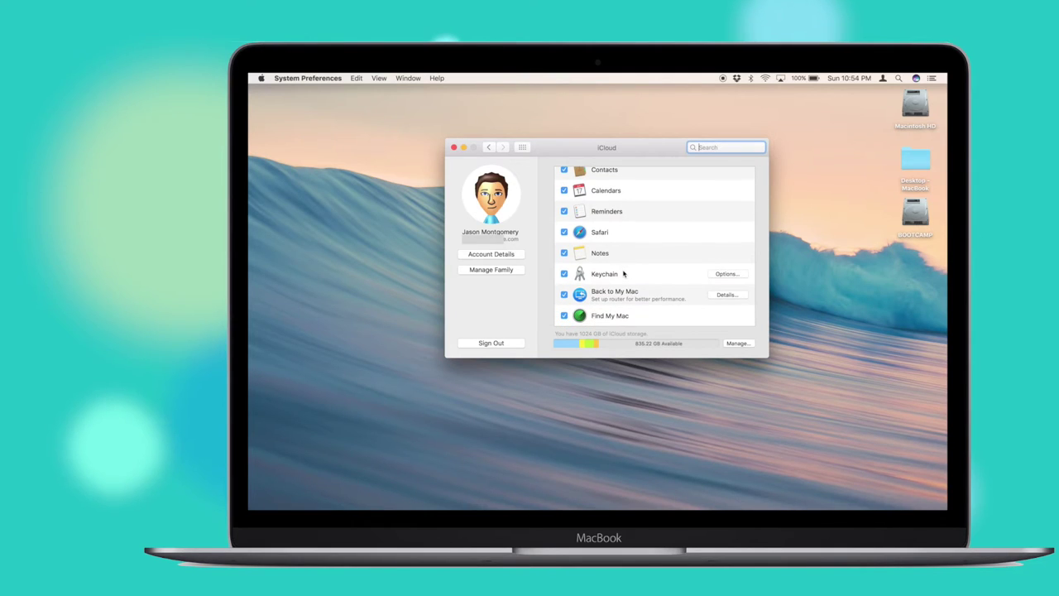
pyautogui.scroll(1, 624, 273)
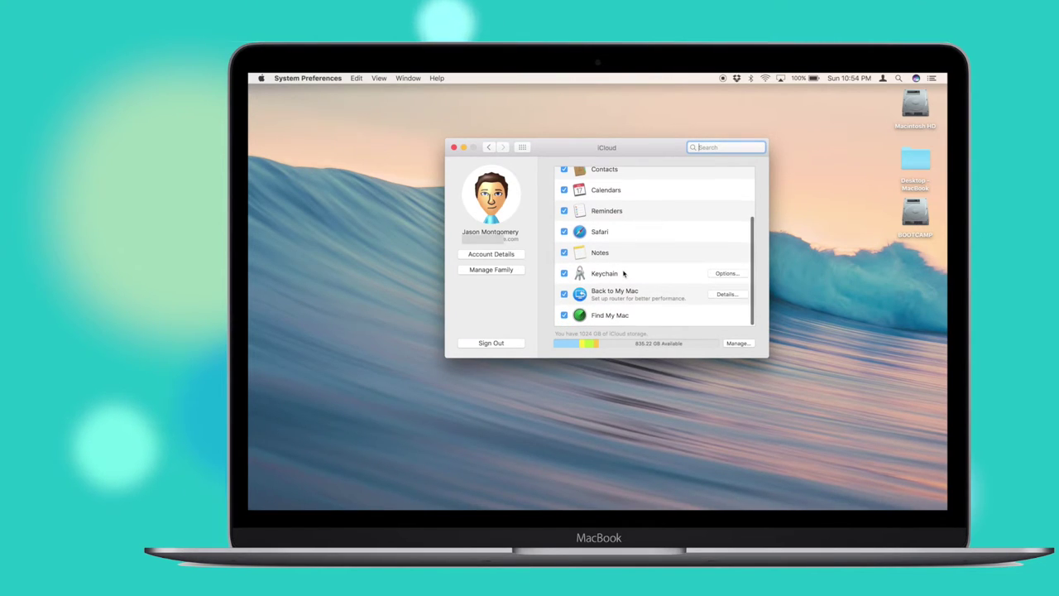
pyautogui.scroll(3, 624, 273)
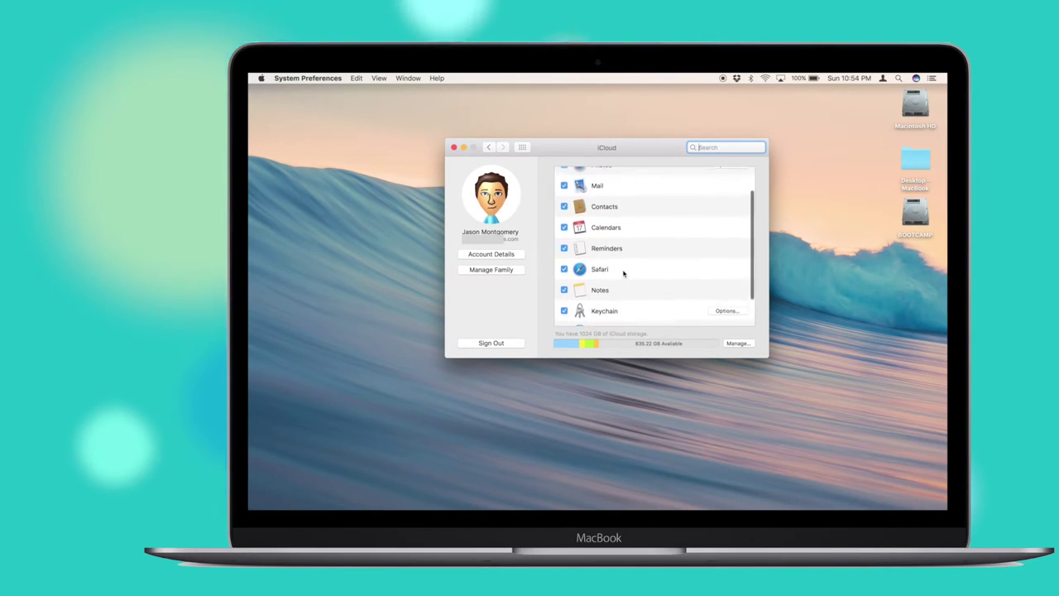
pyautogui.scroll(2, 624, 274)
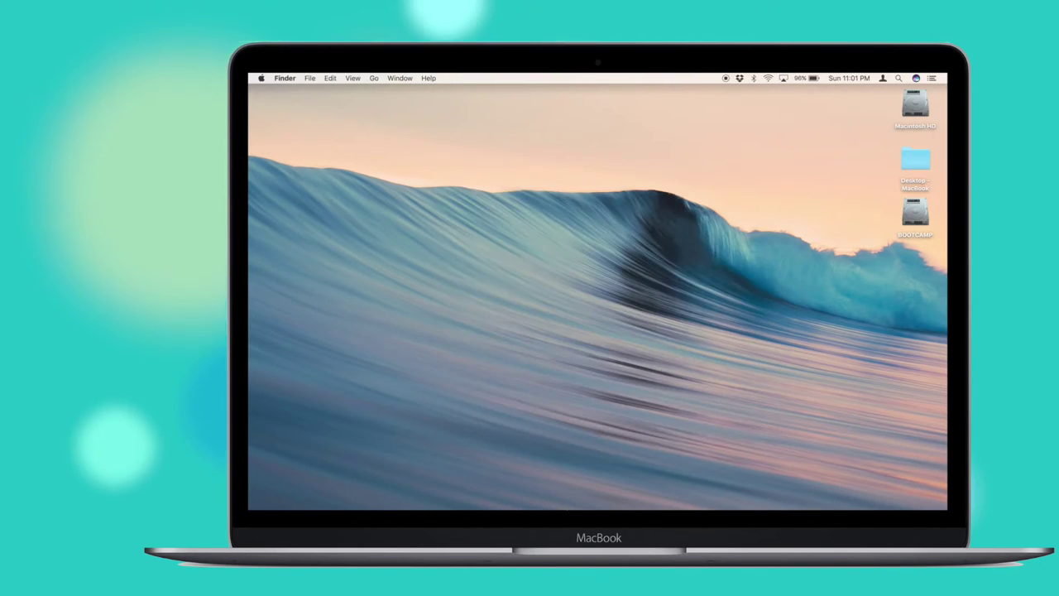
# - Show Photos' iCloud preferences with iCloud Photo Library on and Optimize Mac Storage selected
pyautogui.moveTo(576, 502)
pyautogui.click(488, 493)
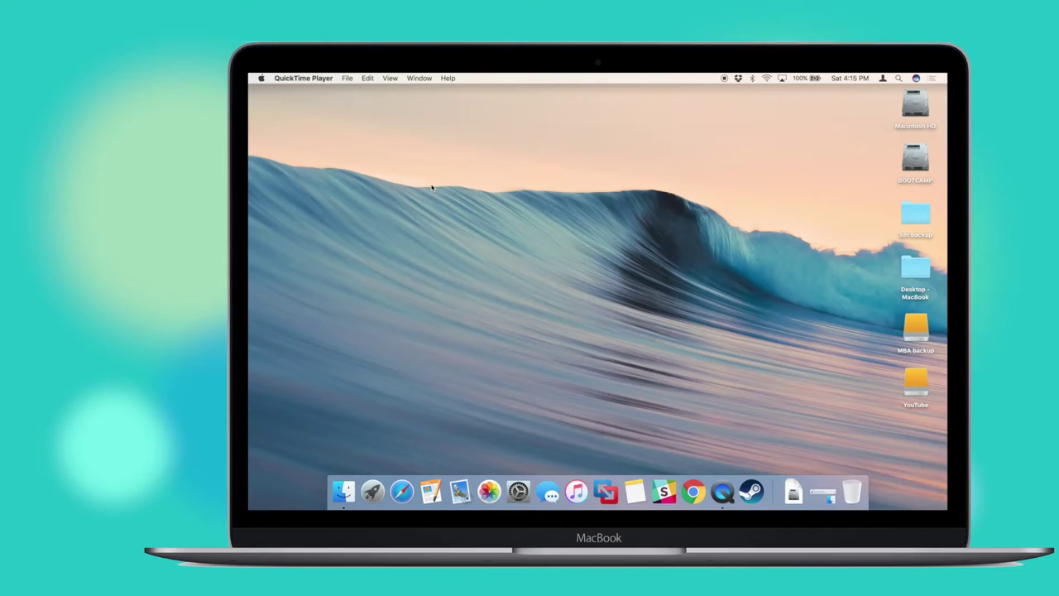
pyautogui.keyDown('alt'); pyautogui.click(487, 494); pyautogui.keyUp('alt')
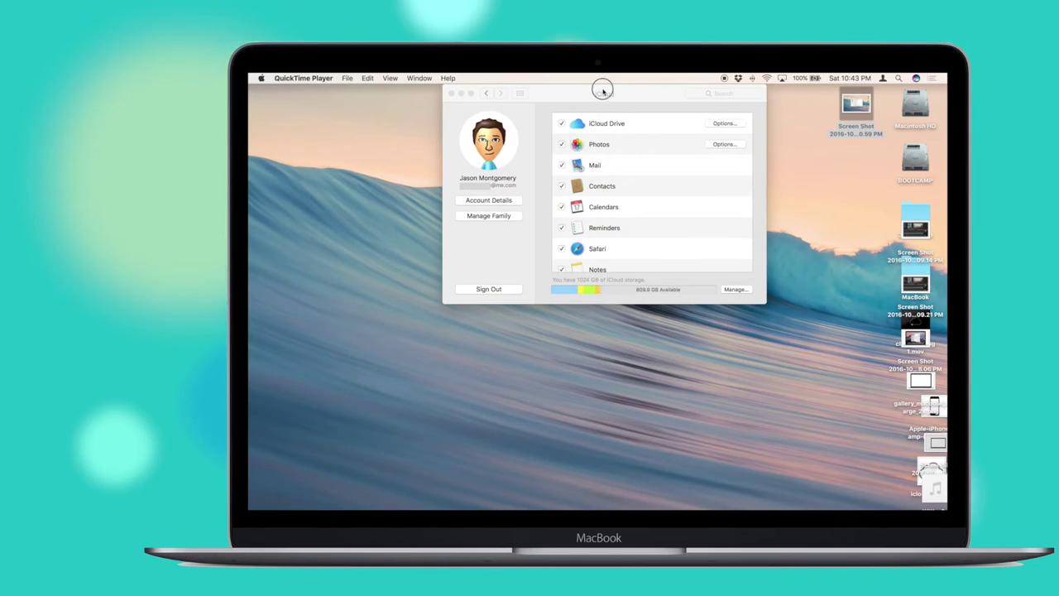
pyautogui.moveTo(601, 87); pyautogui.dragTo(603, 179)
pyautogui.scroll(-4, 614, 275)
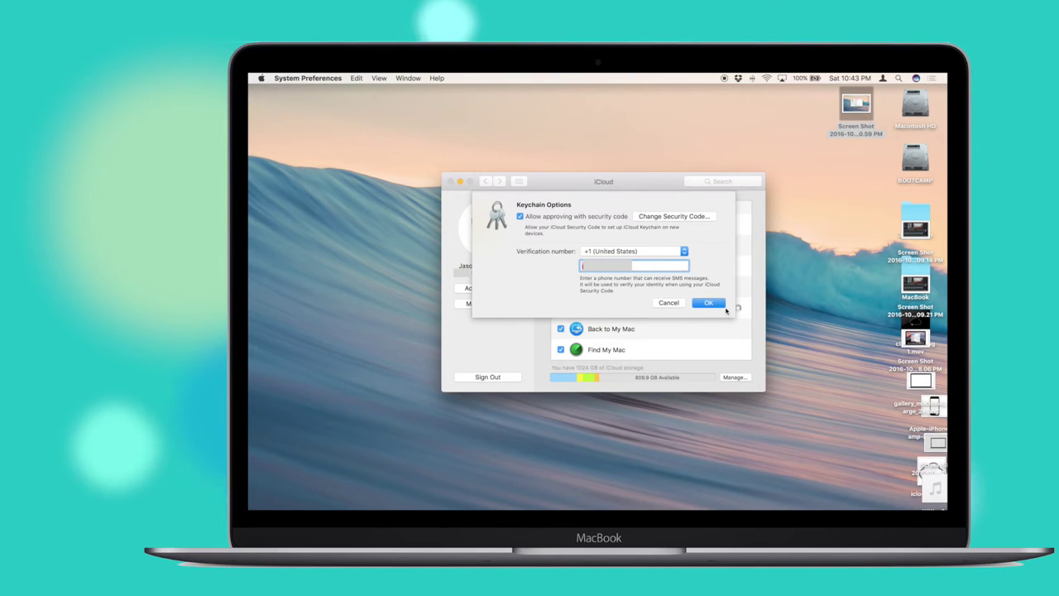
pyautogui.click(673, 217)
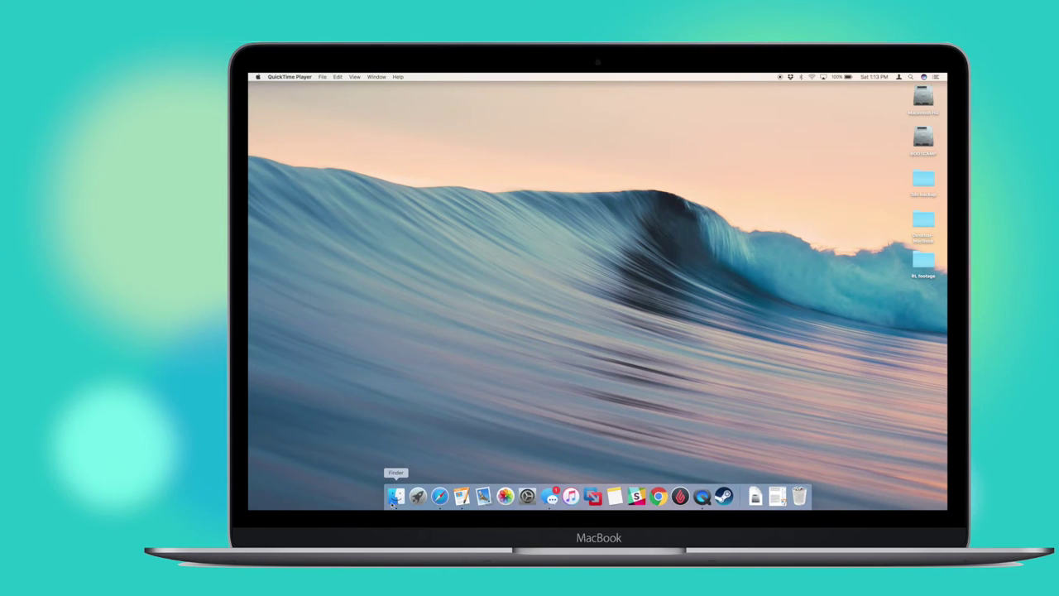
# - Select Back Left iMac under Shared in Finder and start screen sharing
pyautogui.click(397, 497)
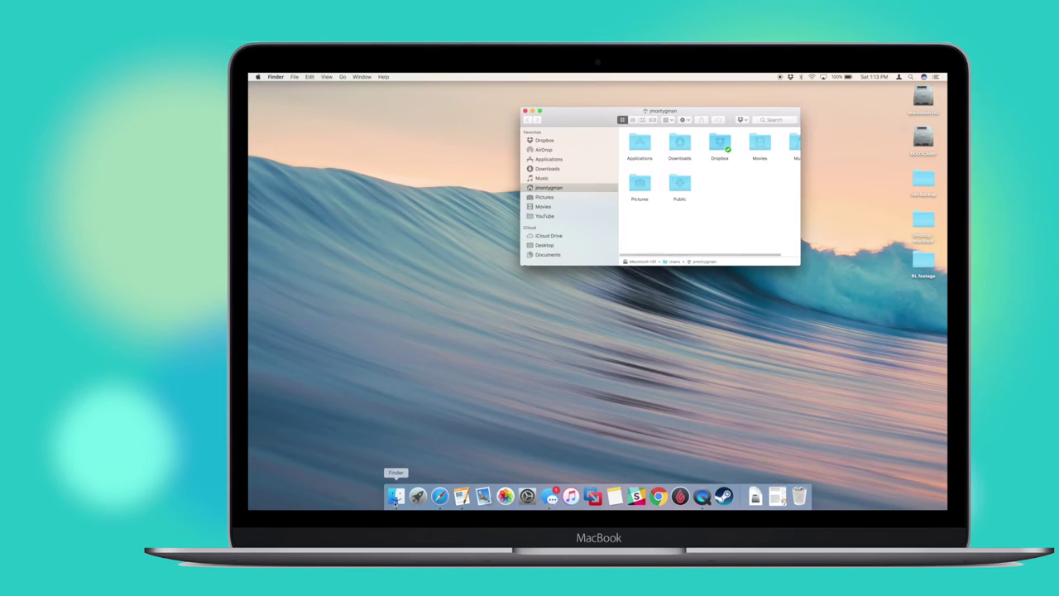
pyautogui.scroll(-5, 556, 238)
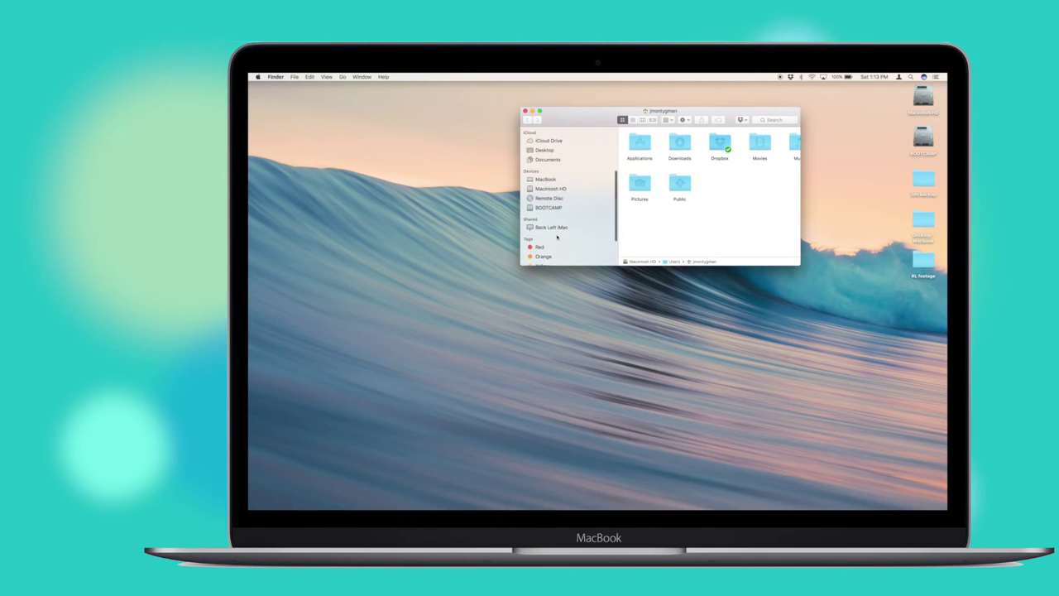
pyautogui.click(557, 228)
pyautogui.click(782, 133)
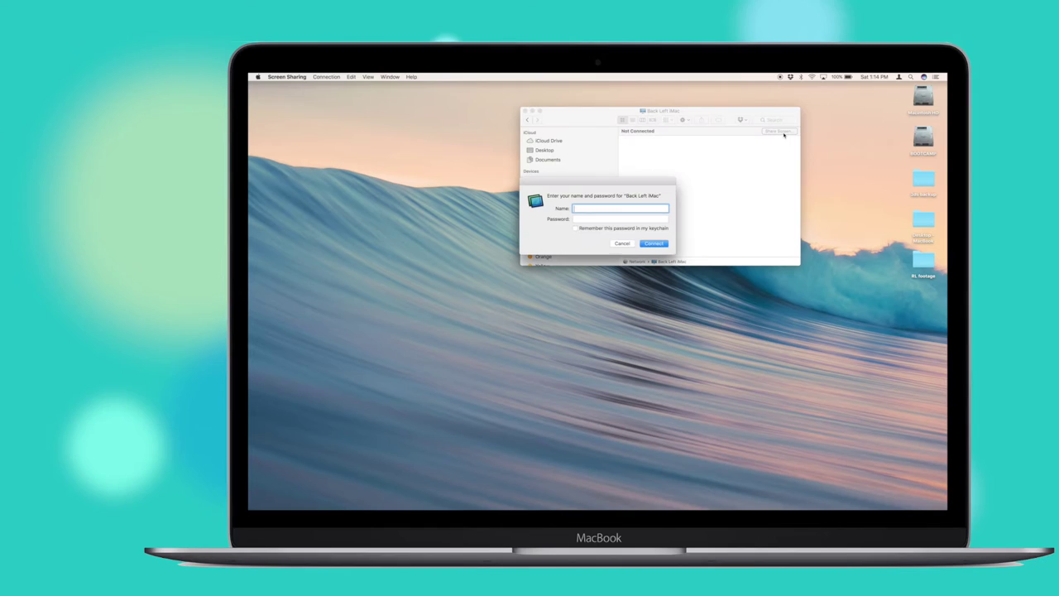
# - Connect with the user's name and password, then log in with the remote account password
pyautogui.write('Jason')
pyautogui.press('Tab')
pyautogui.write('•••')
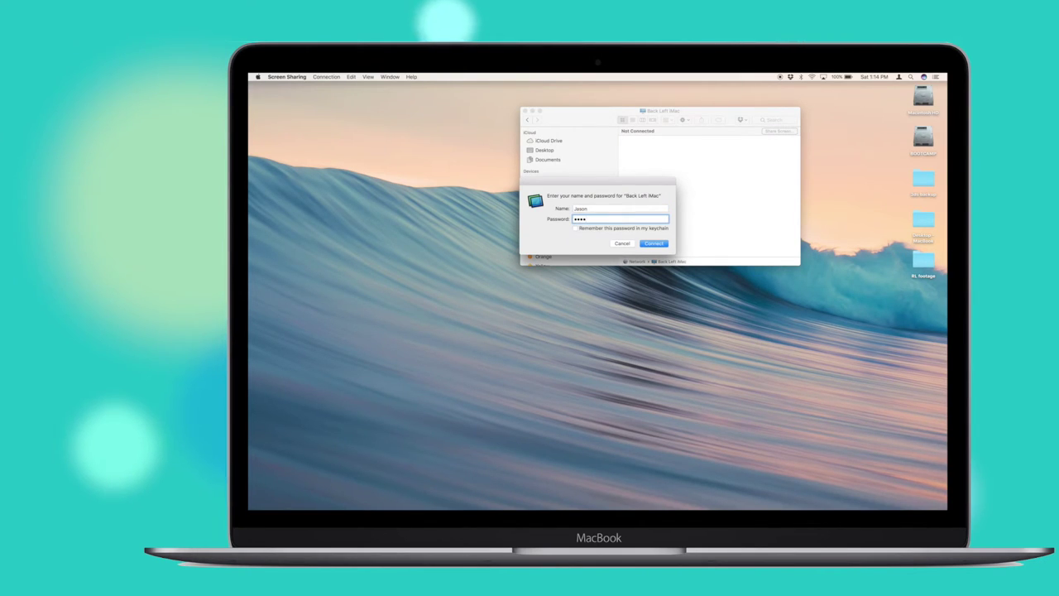
pyautogui.click(655, 243)
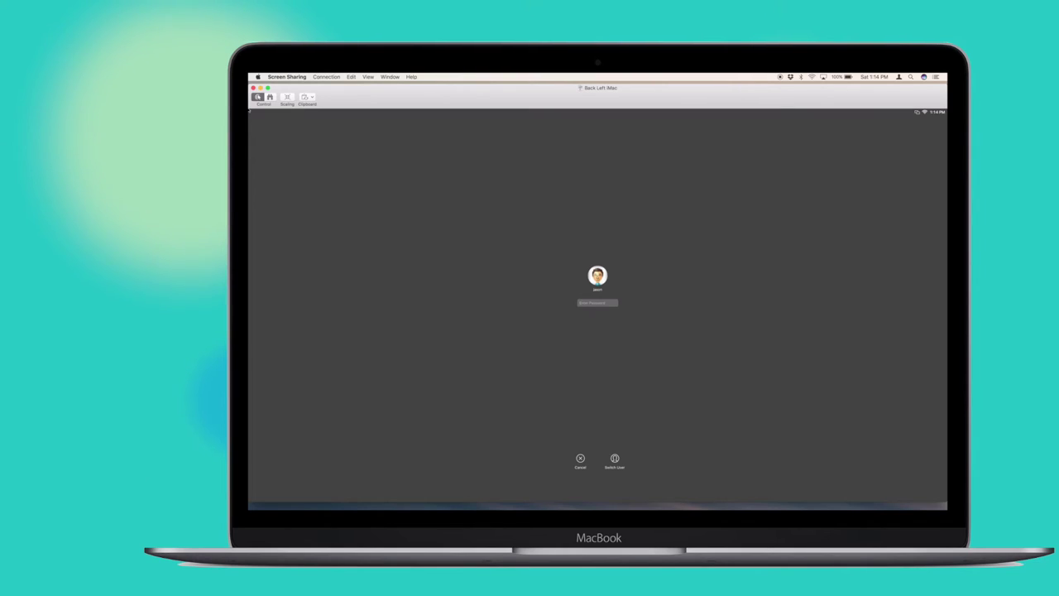
pyautogui.write('•••••••')
pyautogui.press('Return')
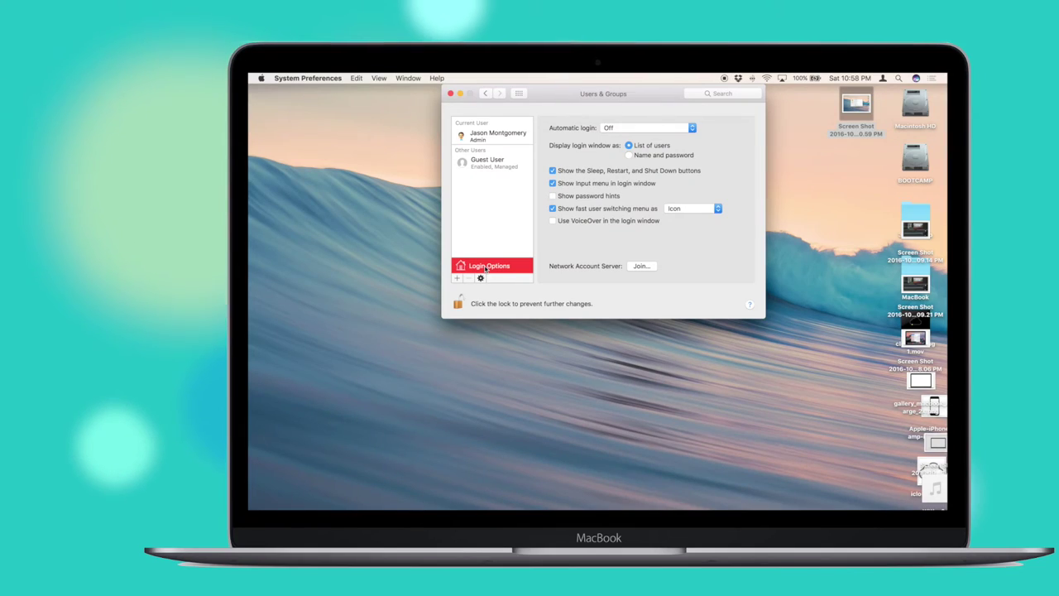
# - Select Guest User and toggle 'Allow guests to log in to this computer'
pyautogui.click(505, 160)
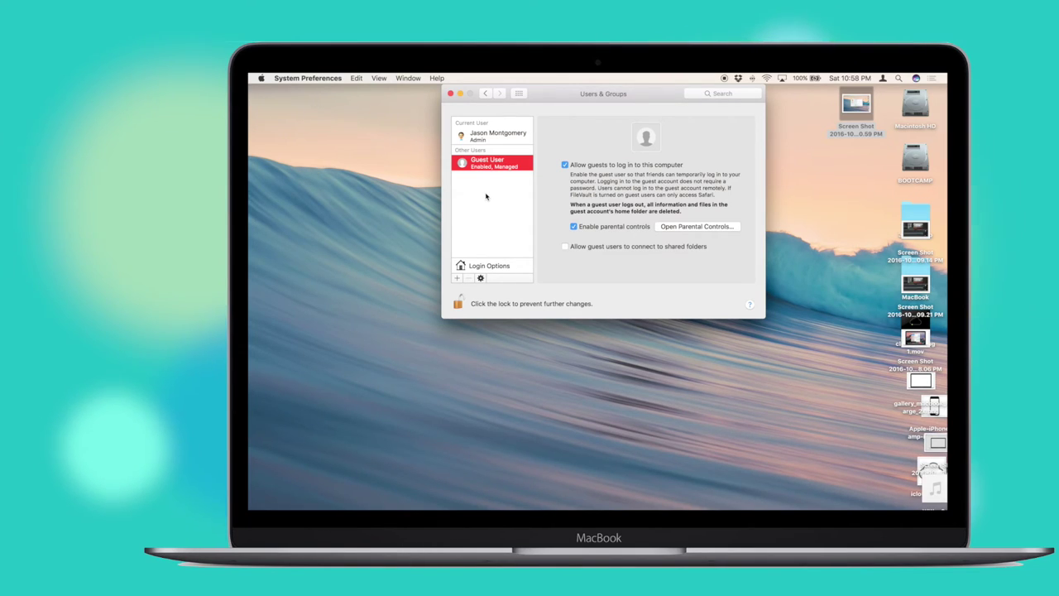
pyautogui.click(564, 164)
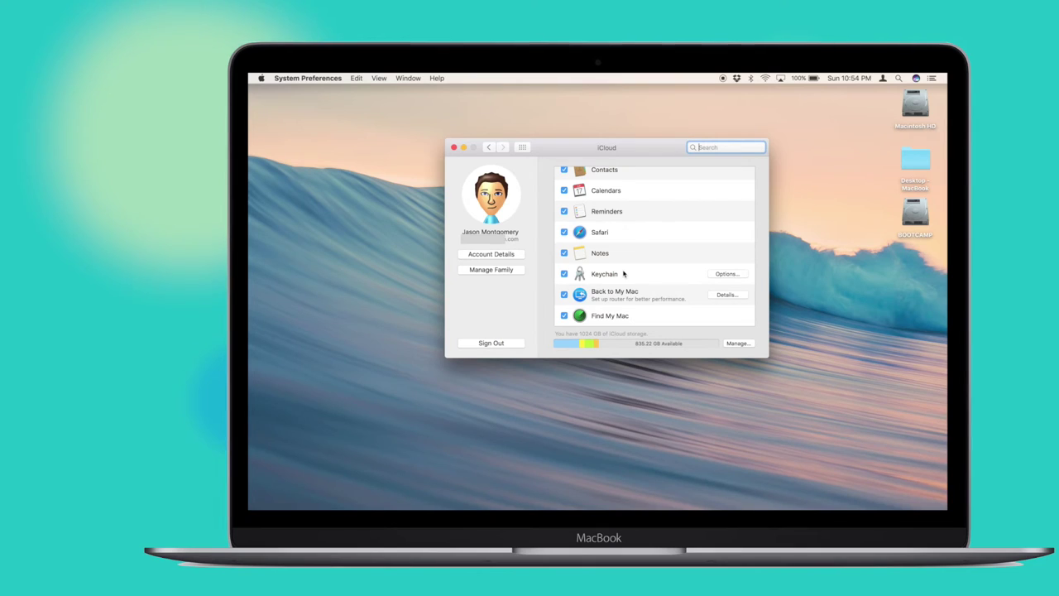
# - Open iCloud Drive Options and scroll through the apps storing documents and data
pyautogui.scroll(1, 624, 273)
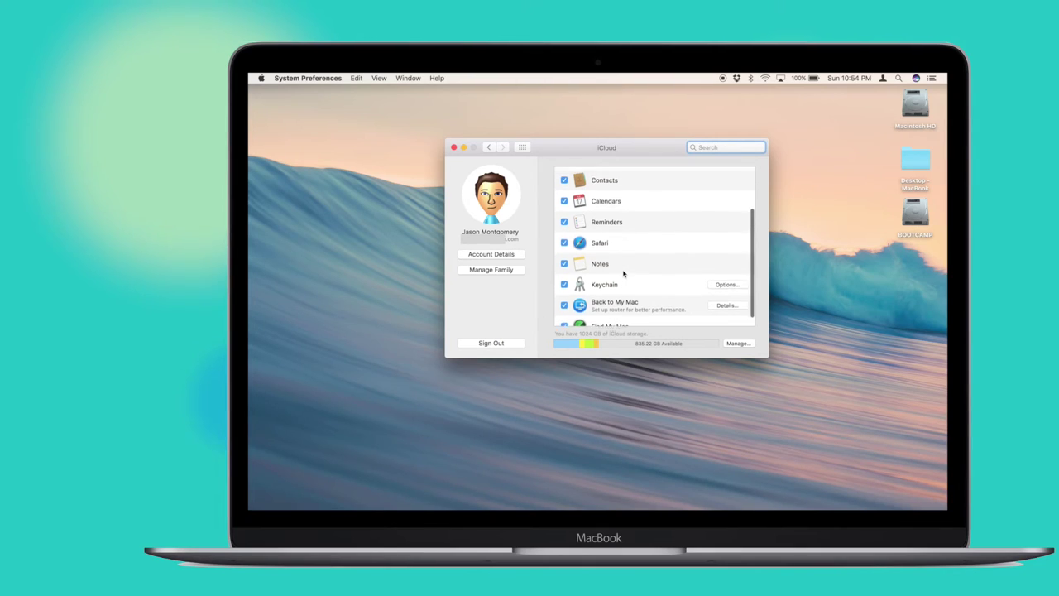
pyautogui.scroll(3, 624, 273)
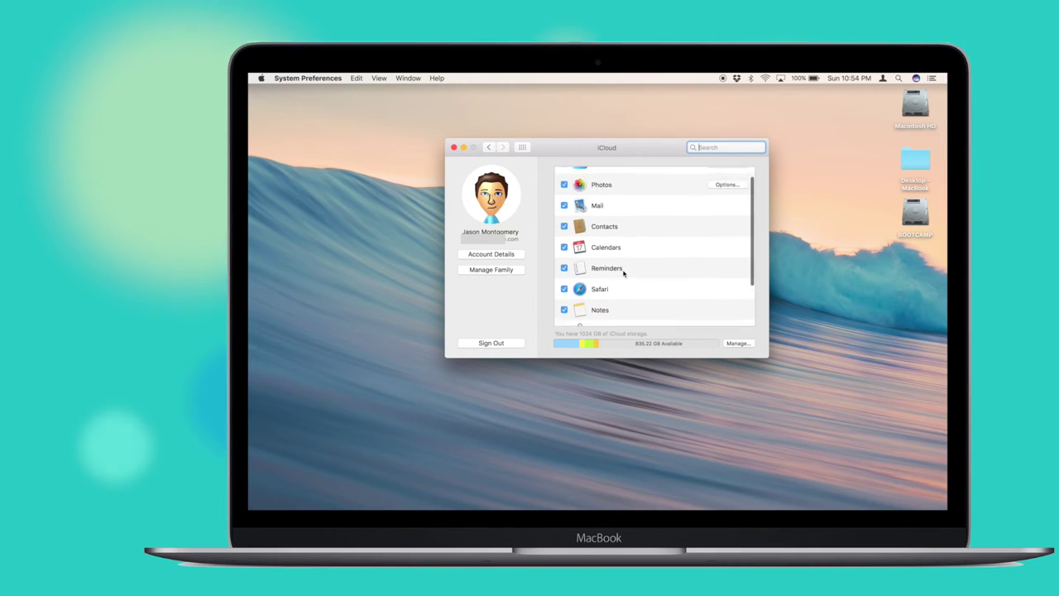
pyautogui.click(732, 178)
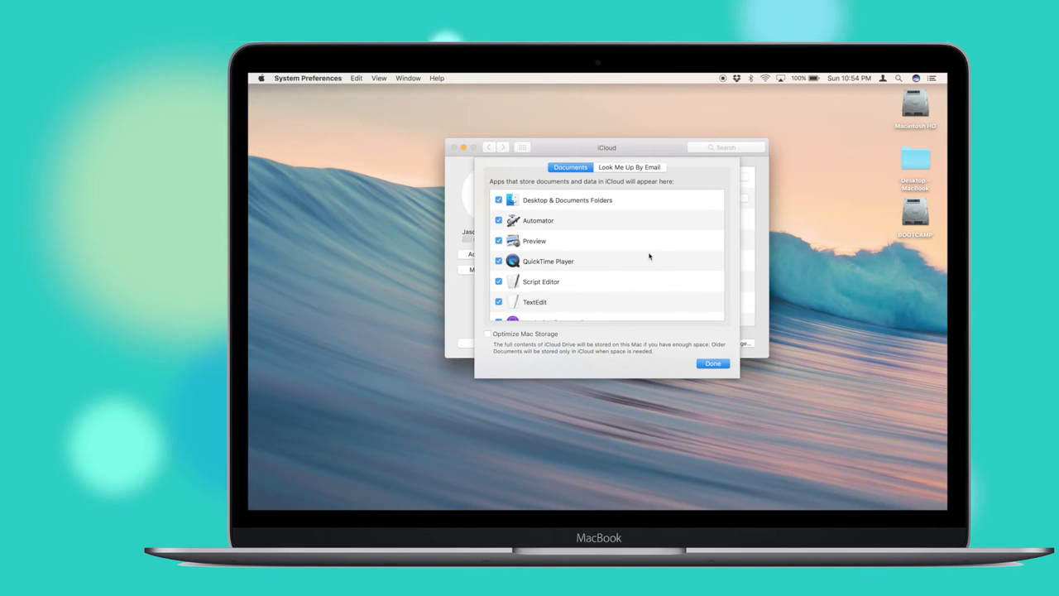
pyautogui.scroll(-4, 650, 256)
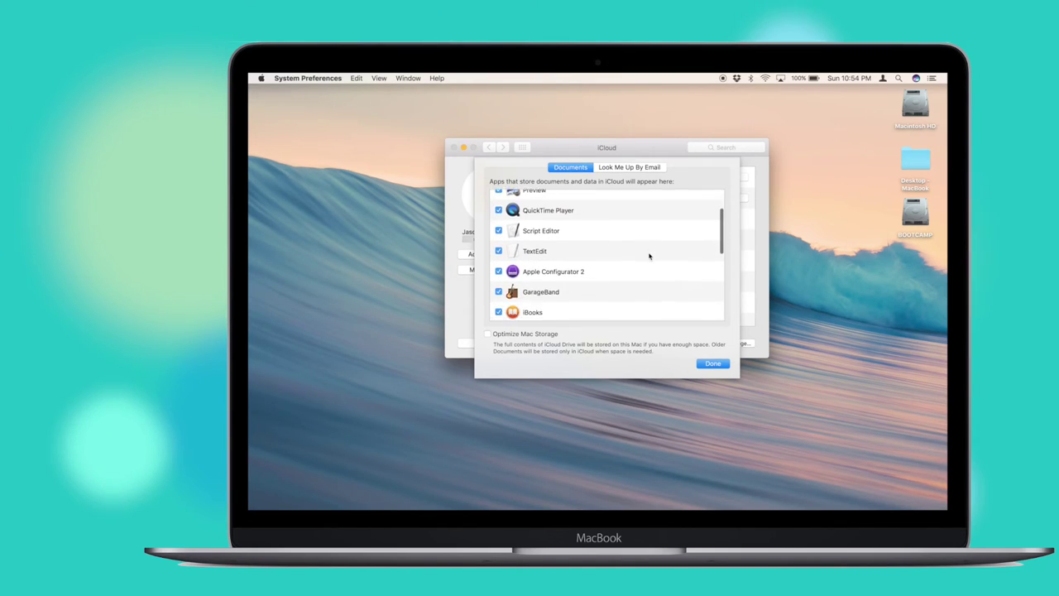
pyautogui.scroll(-5, 649, 257)
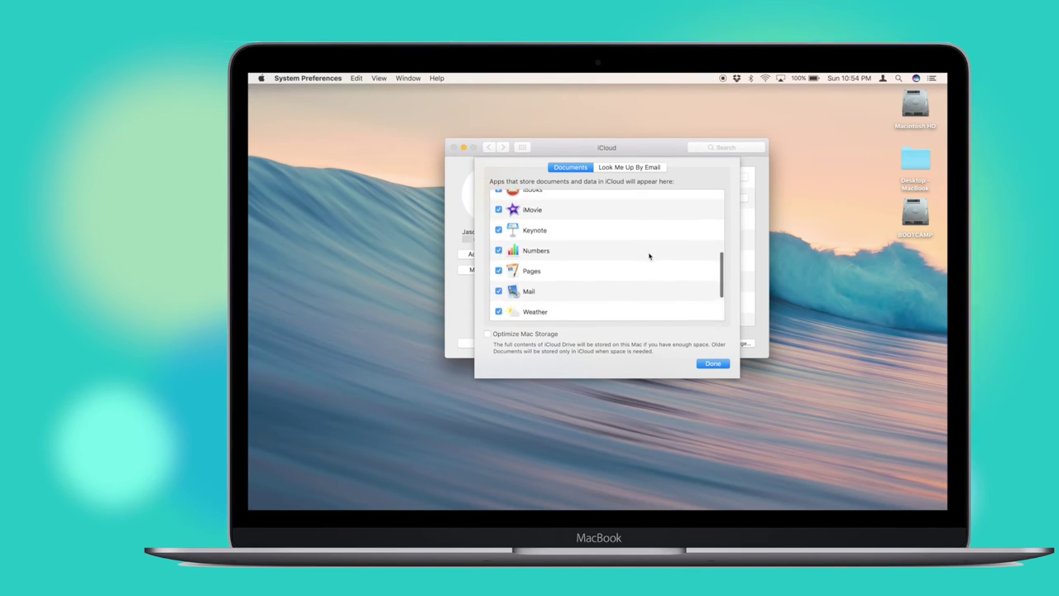
pyautogui.scroll(-3, 649, 256)
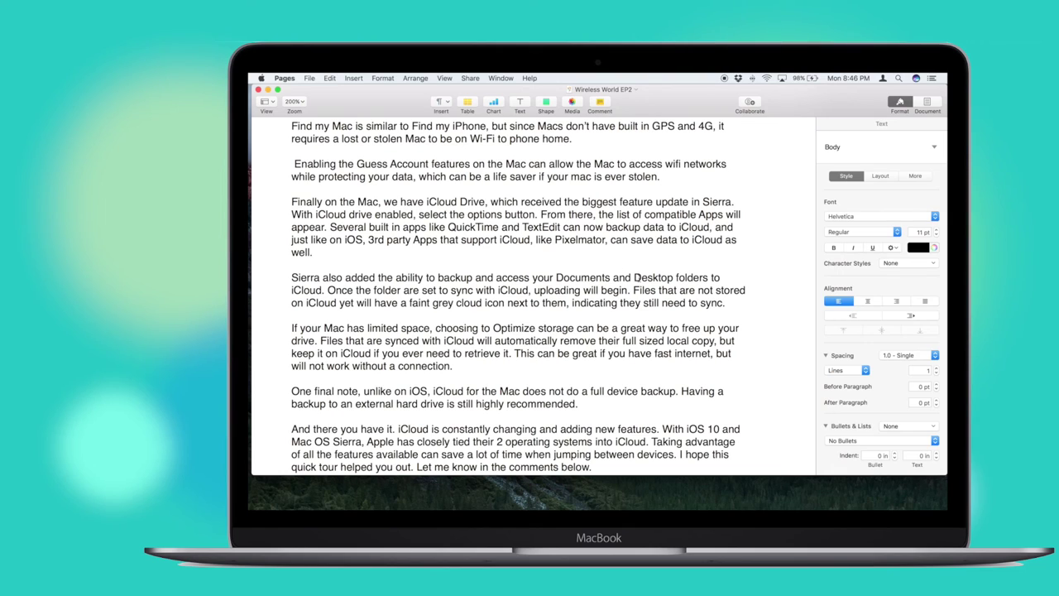
# - Show the Wireless World EP2 document's name and its iCloud Drive location from the title bar
pyautogui.click(593, 403)
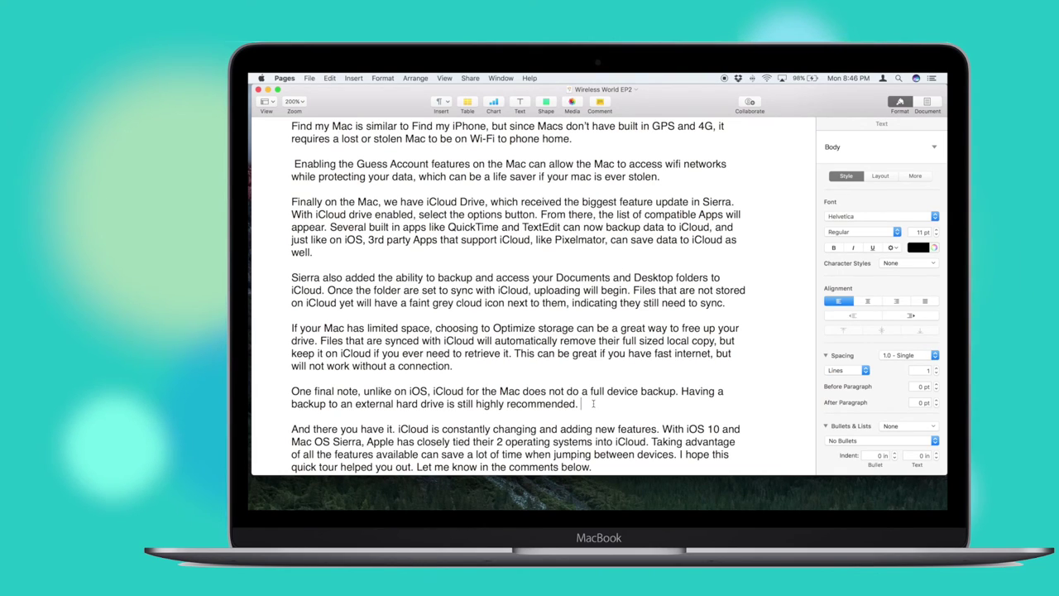
pyautogui.click(637, 89)
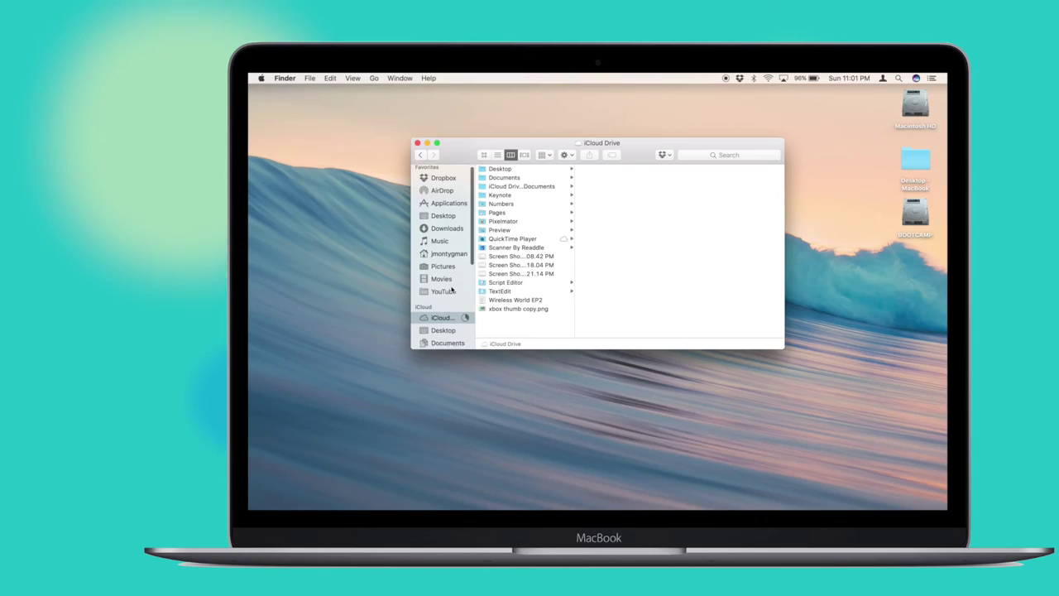
# - Browse iCloud Desktop and open the Desktop - MacBook folder
pyautogui.scroll(-2, 452, 298)
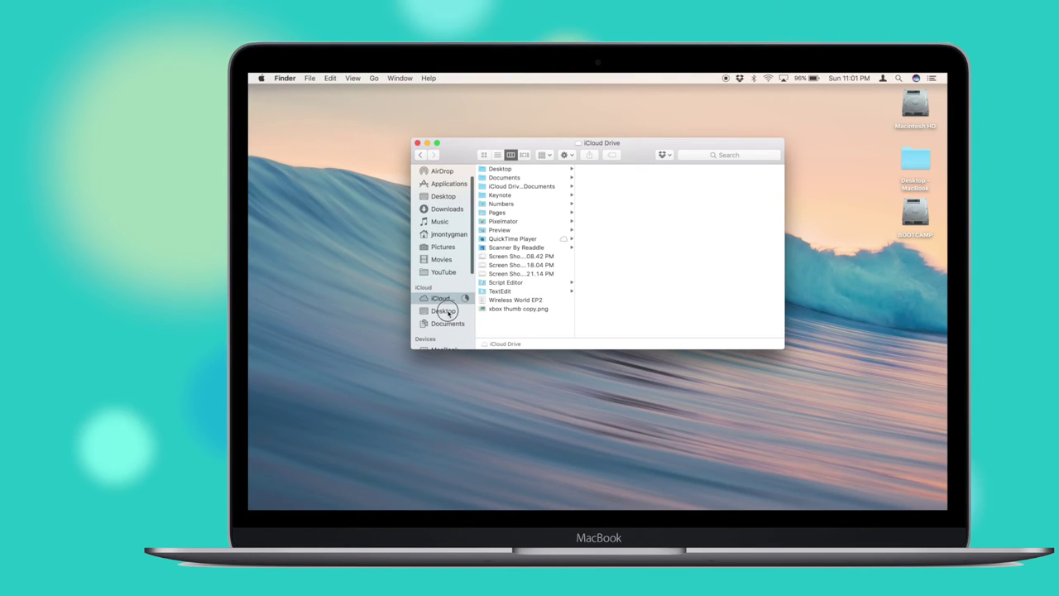
pyautogui.click(447, 311)
pyautogui.click(539, 169)
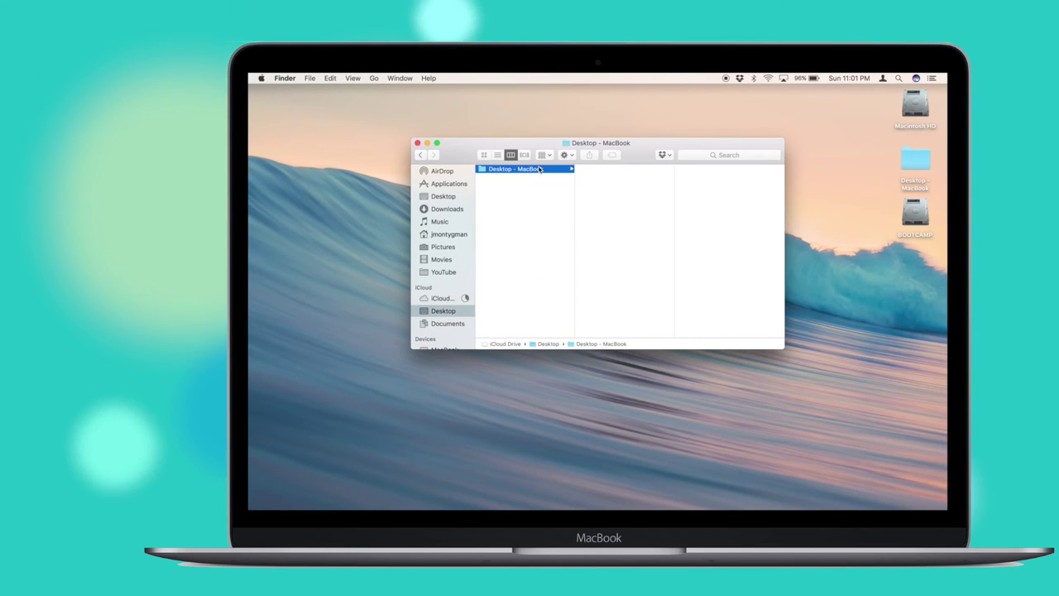
# - Open the Documents - MacBook folder in iCloud Documents, then return to iCloud Drive's top level
pyautogui.click(447, 325)
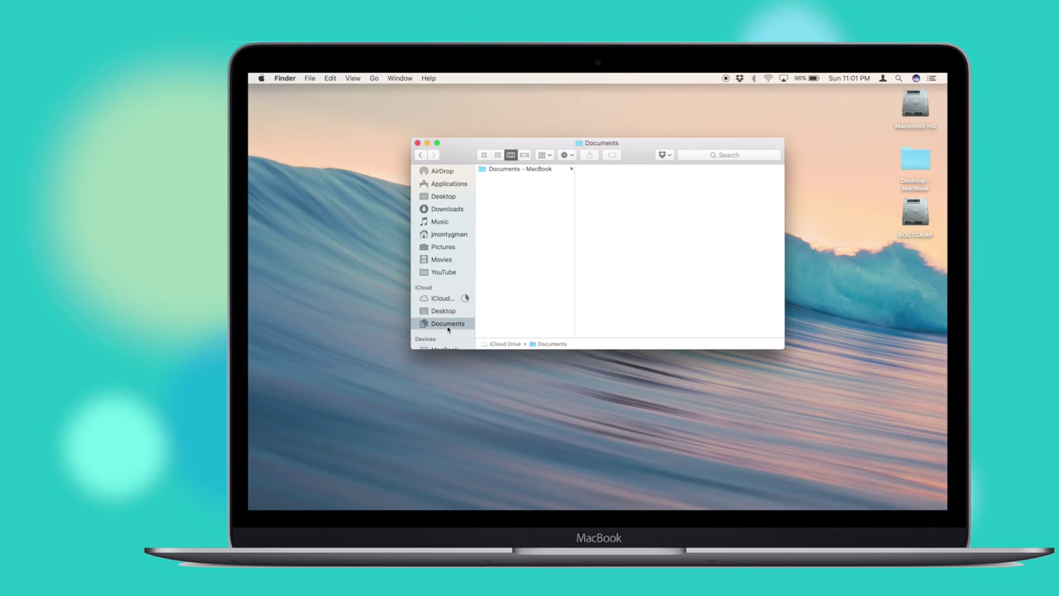
pyautogui.click(519, 169)
pyautogui.scroll(-3, 641, 205)
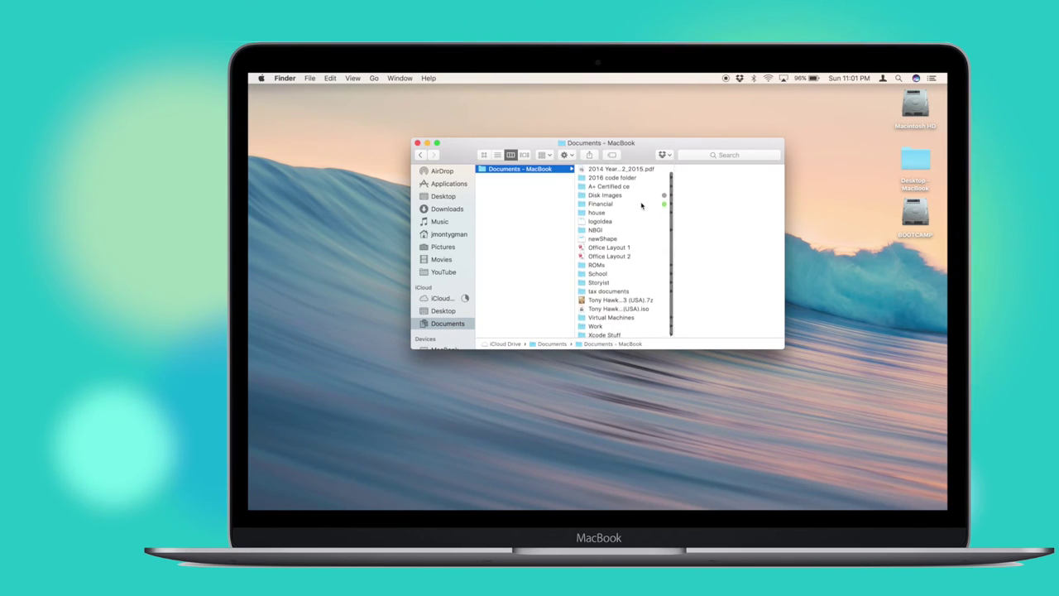
pyautogui.scroll(3, 641, 205)
pyautogui.click(452, 299)
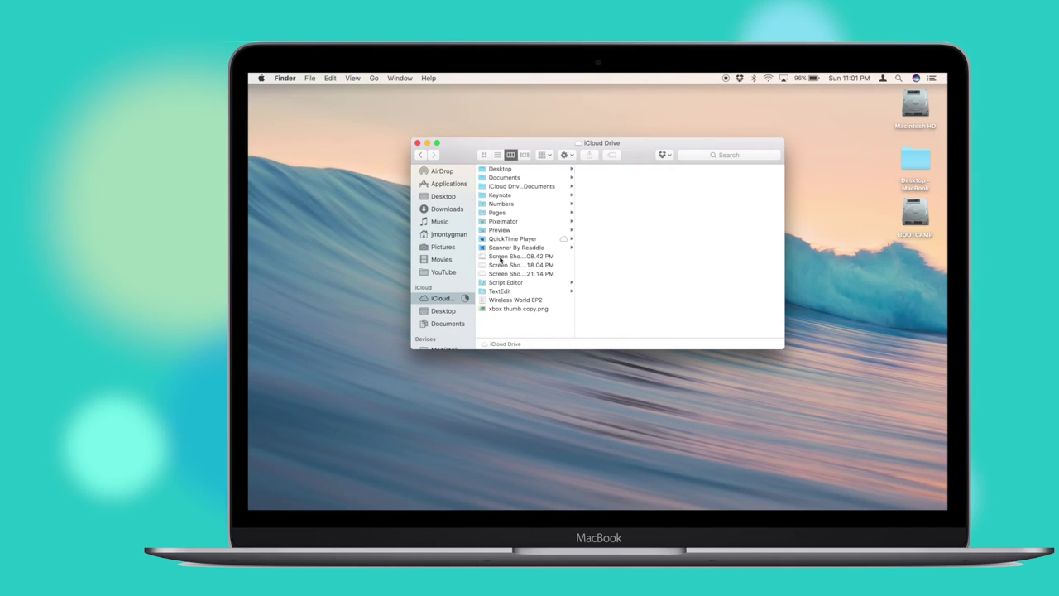
# - Open the QuickTime Player folder, then check Photos and Trash space usage in Storage Management
pyautogui.click(539, 239)
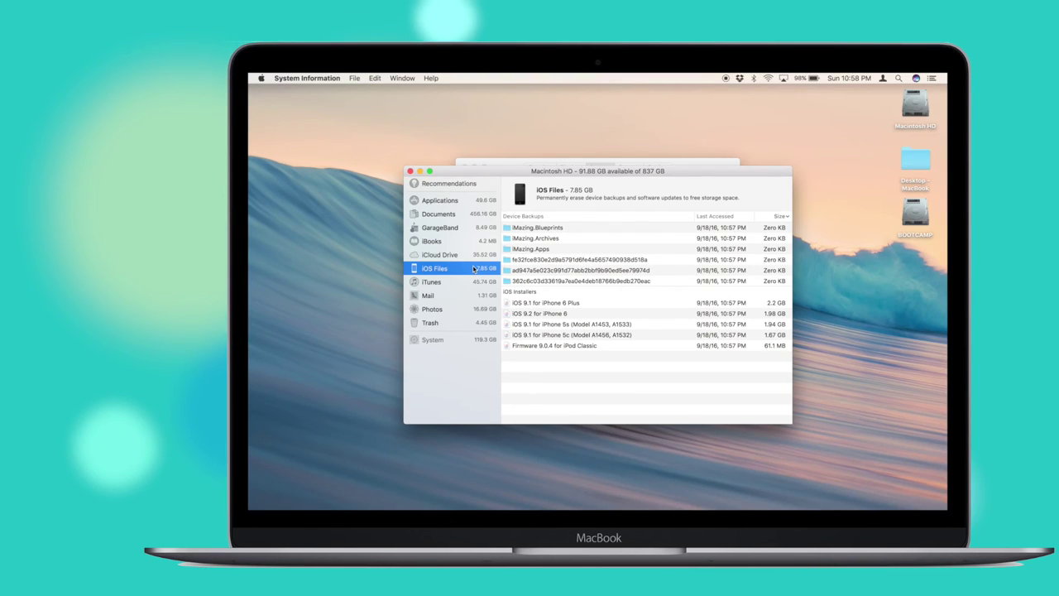
pyautogui.click(477, 310)
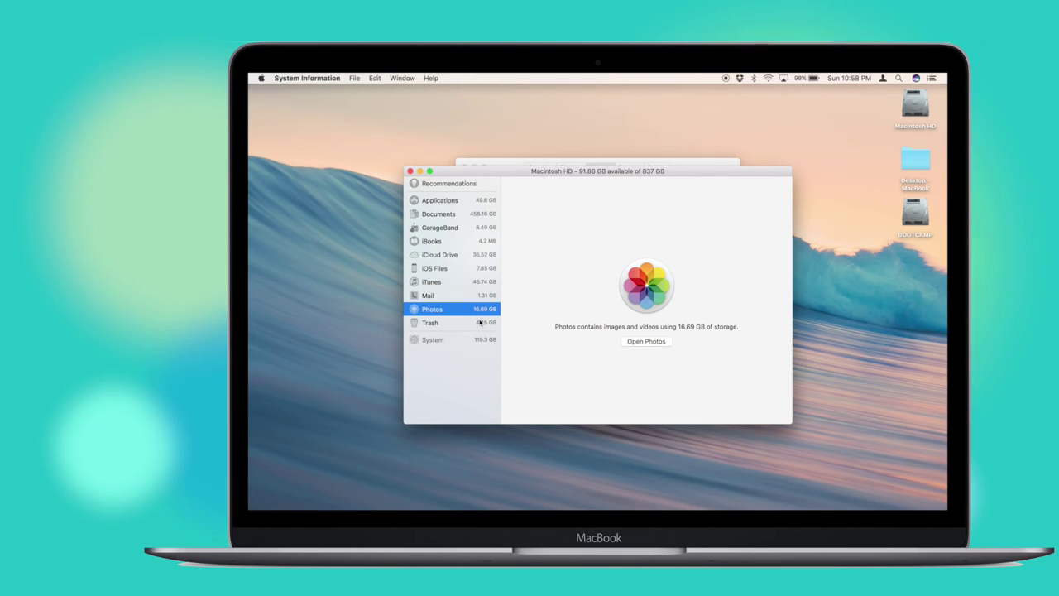
pyautogui.click(480, 323)
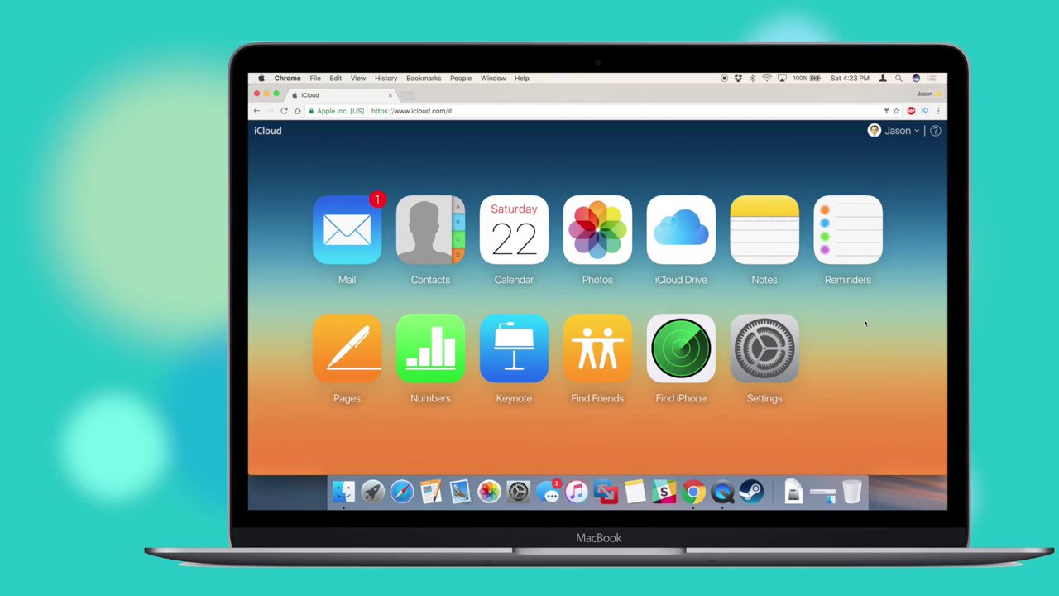
# - Sign out of iCloud.com from the account menu and confirm the sign-out
pyautogui.click(899, 135)
pyautogui.click(895, 168)
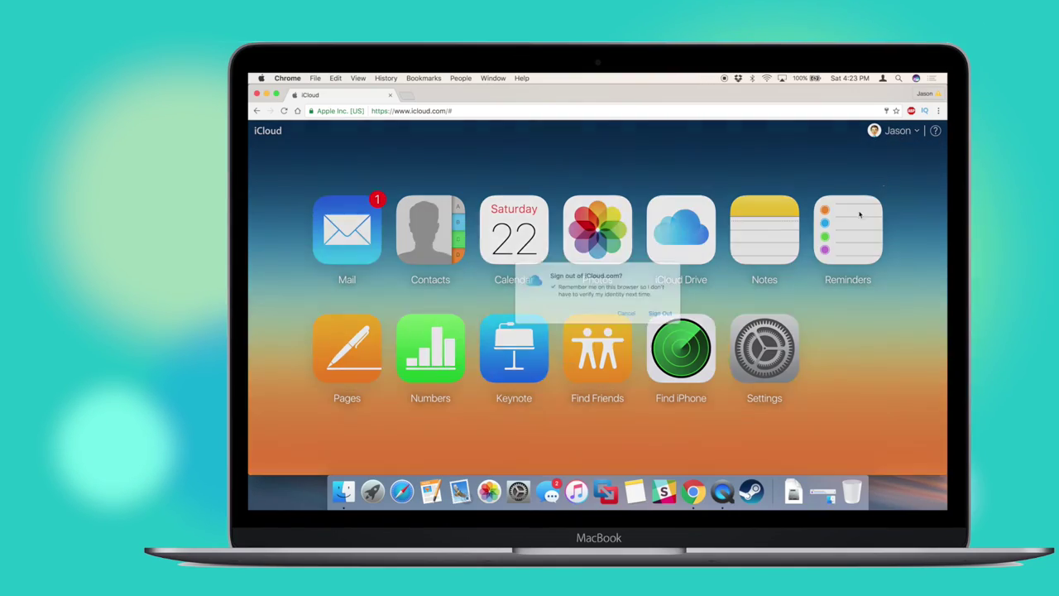
pyautogui.click(690, 323)
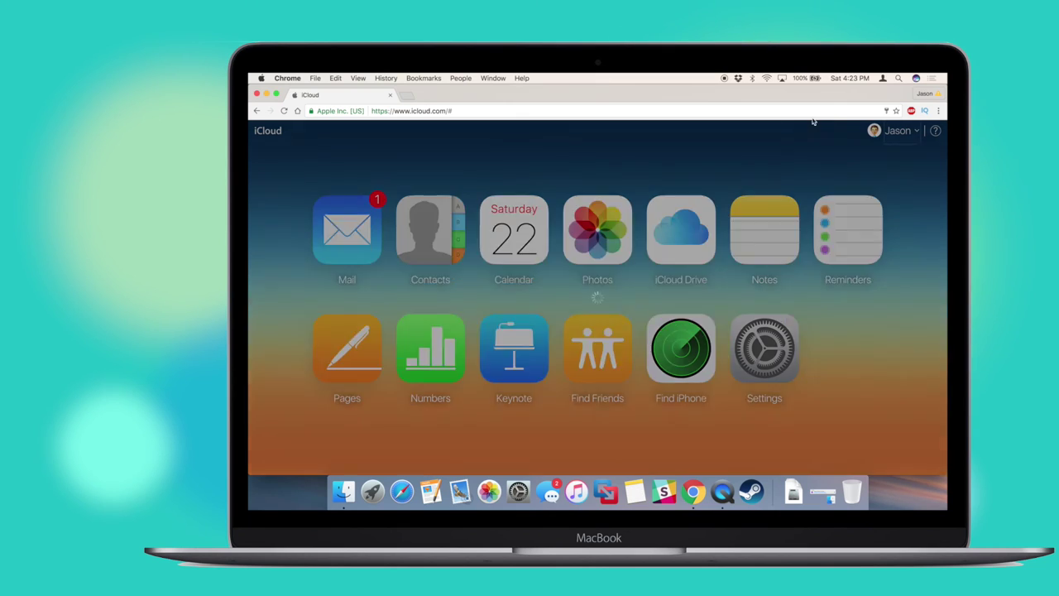